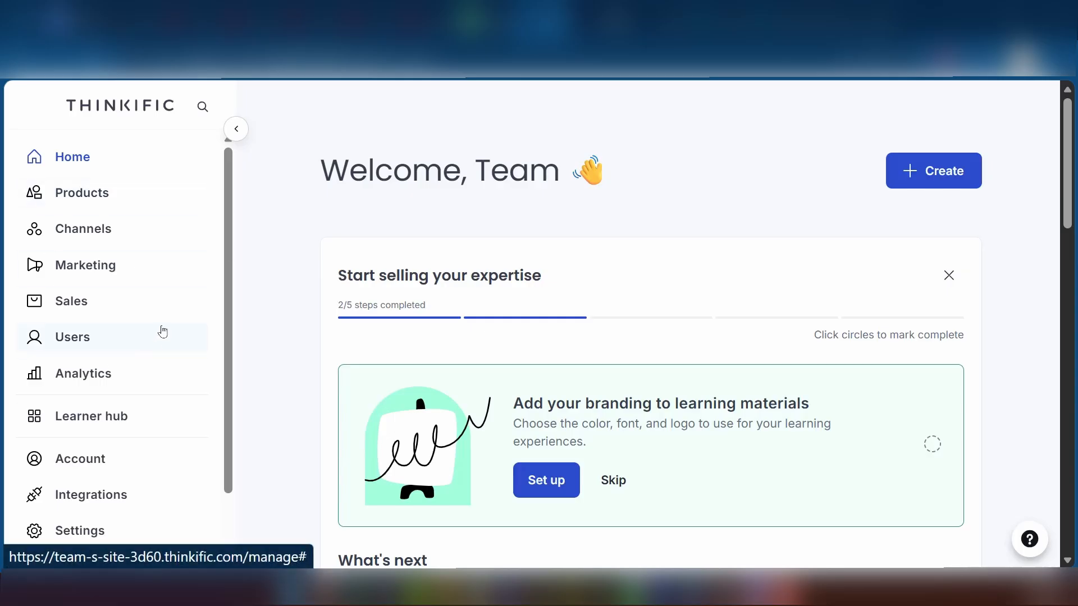
# Start a new product from Create and pick Coaching as the product type.
pyautogui.scroll(-1, 107, 353)
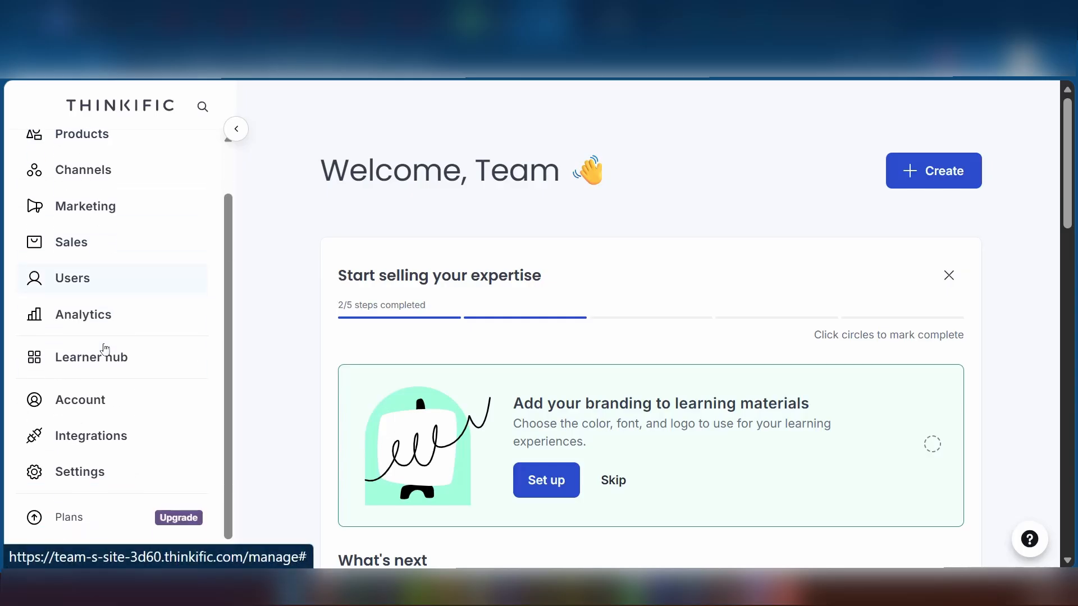
pyautogui.scroll(2, 103, 344)
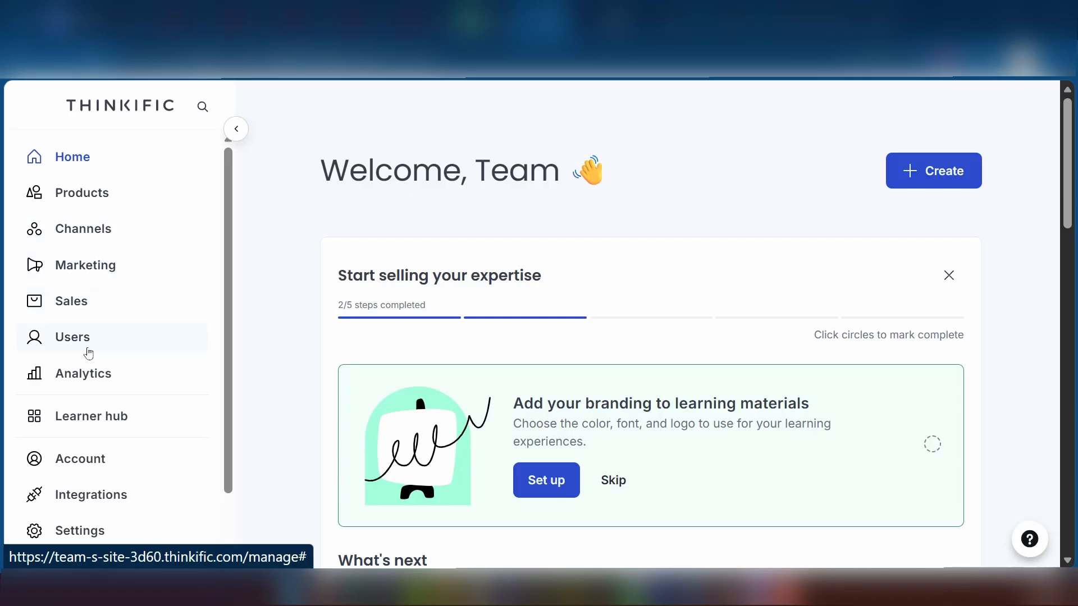
pyautogui.scroll(-1, 101, 376)
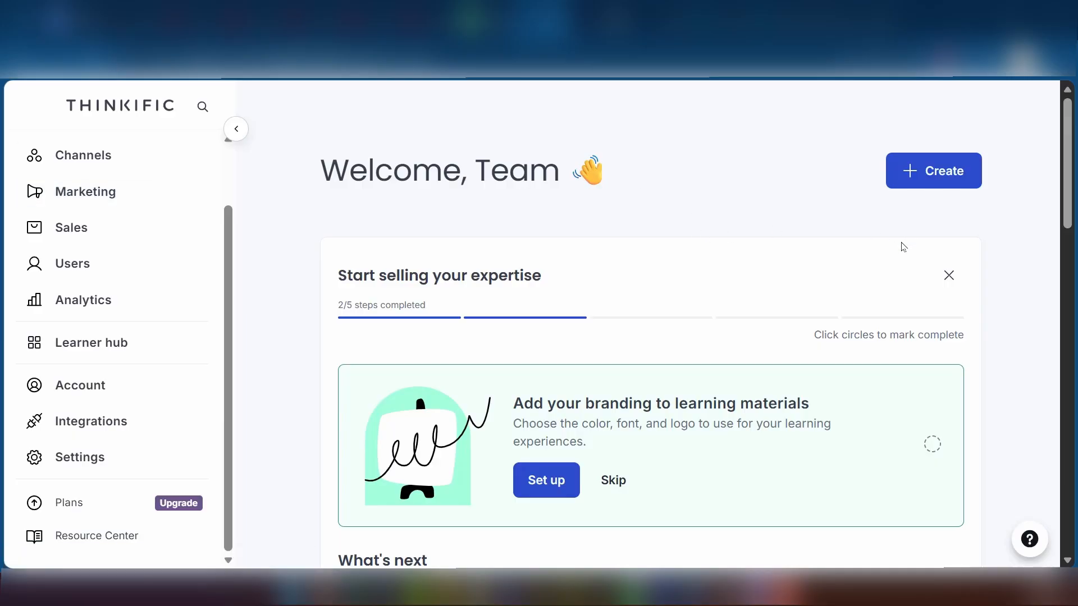
pyautogui.scroll(2, 79, 178)
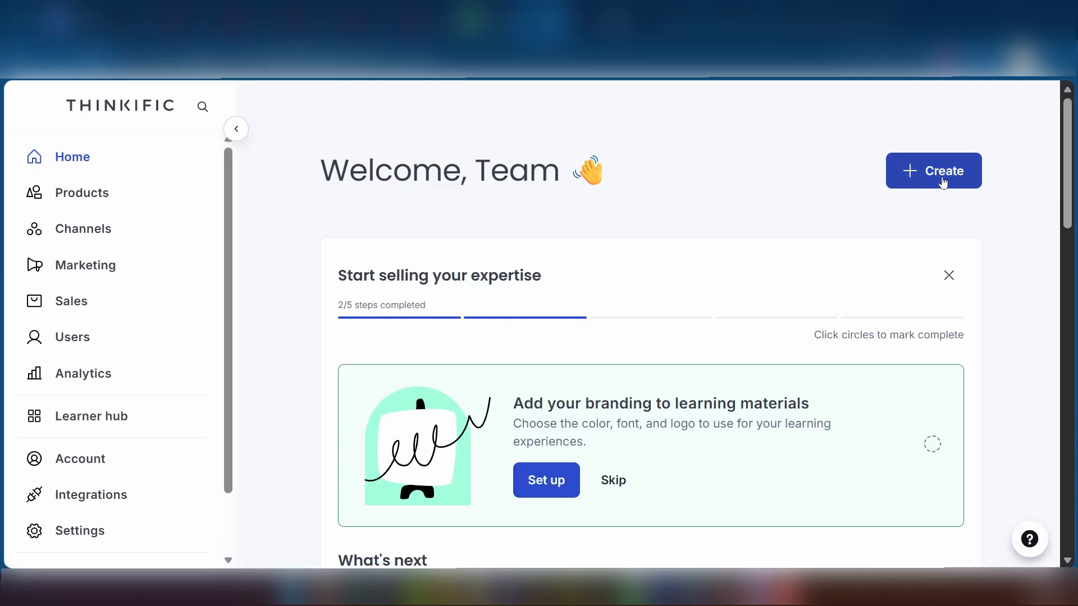
pyautogui.click(940, 177)
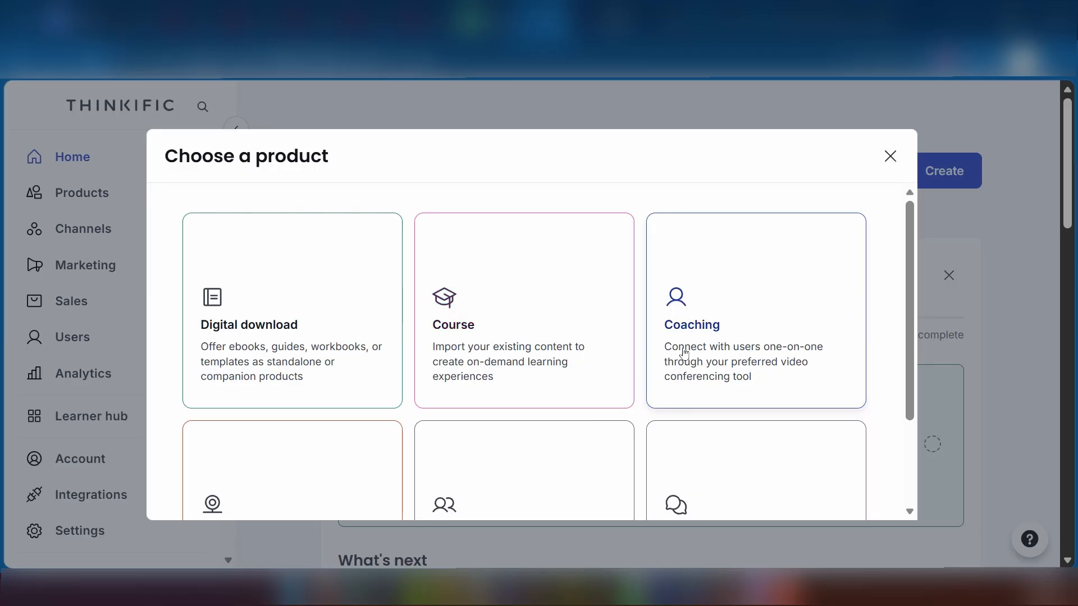
pyautogui.scroll(-3, 684, 355)
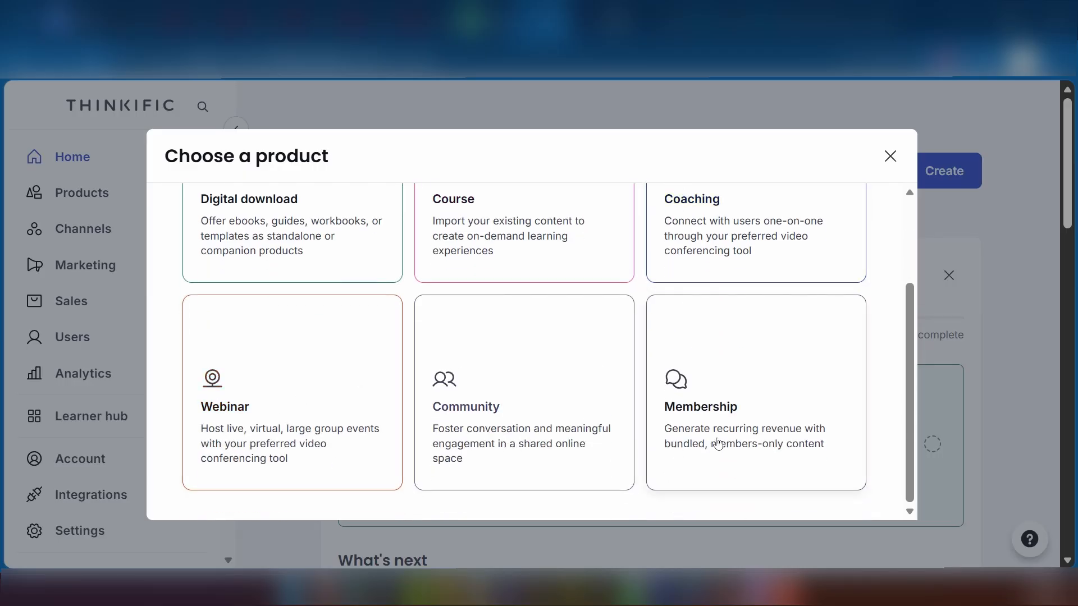
pyautogui.click(707, 242)
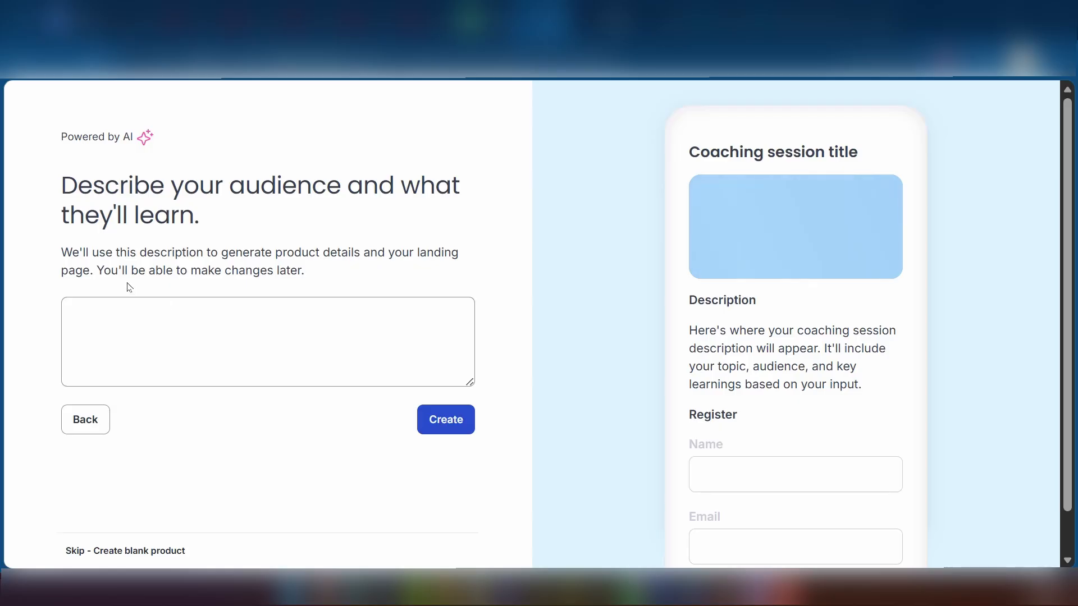
# Paste the high-ticket client audience description and generate the AI draft product and landing page.
pyautogui.click(153, 320)
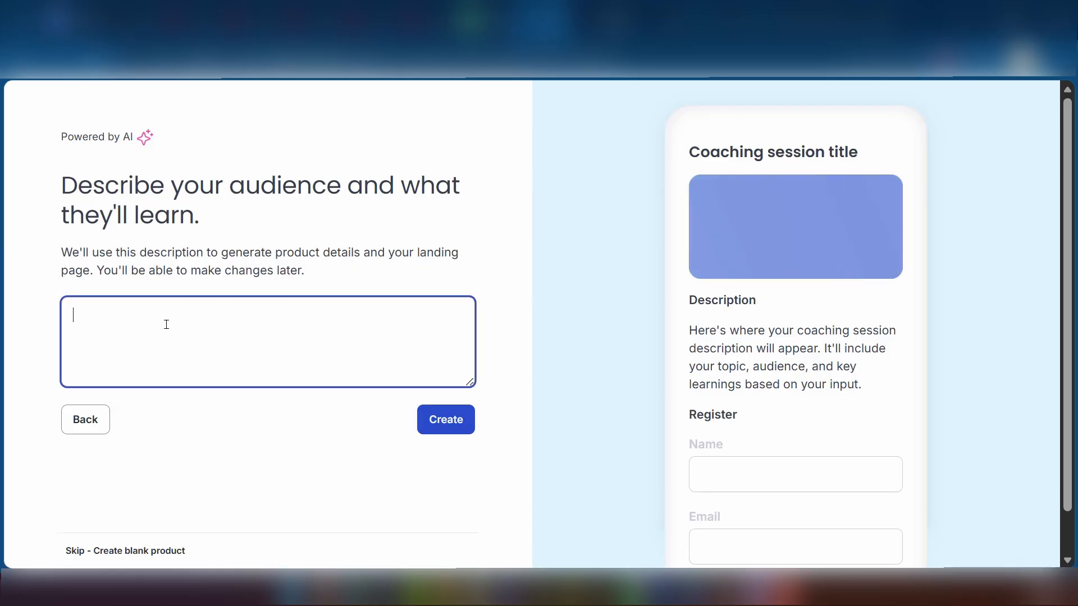
pyautogui.write('Stop trading hours for dollars. Master the psychology of high-performance behavior, structure your signature coaching framework, and learn the exact system to attract and close premium, high-ticket clients')
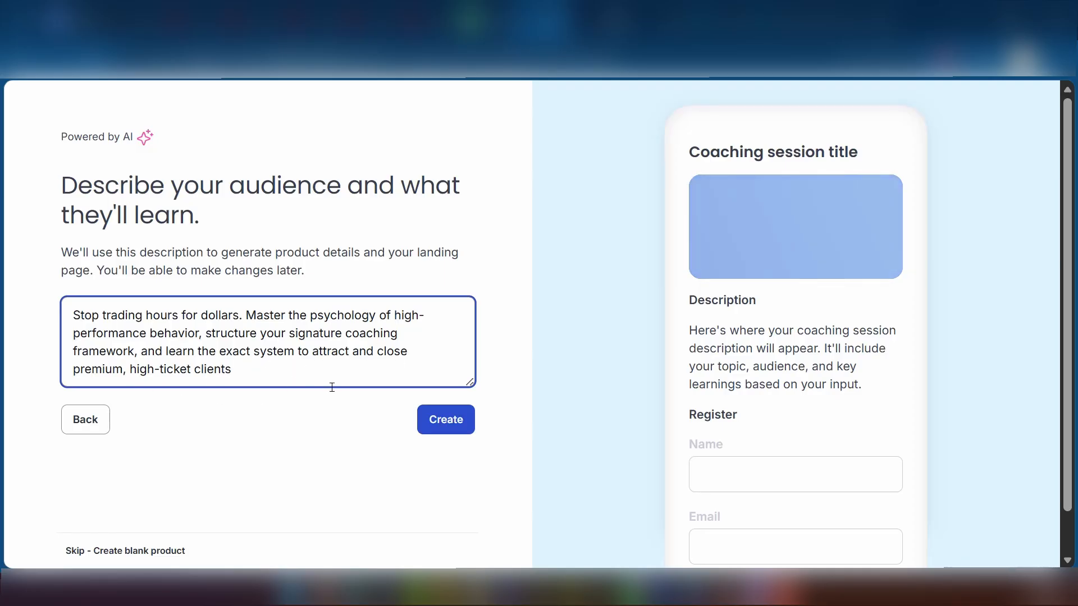
pyautogui.click(461, 429)
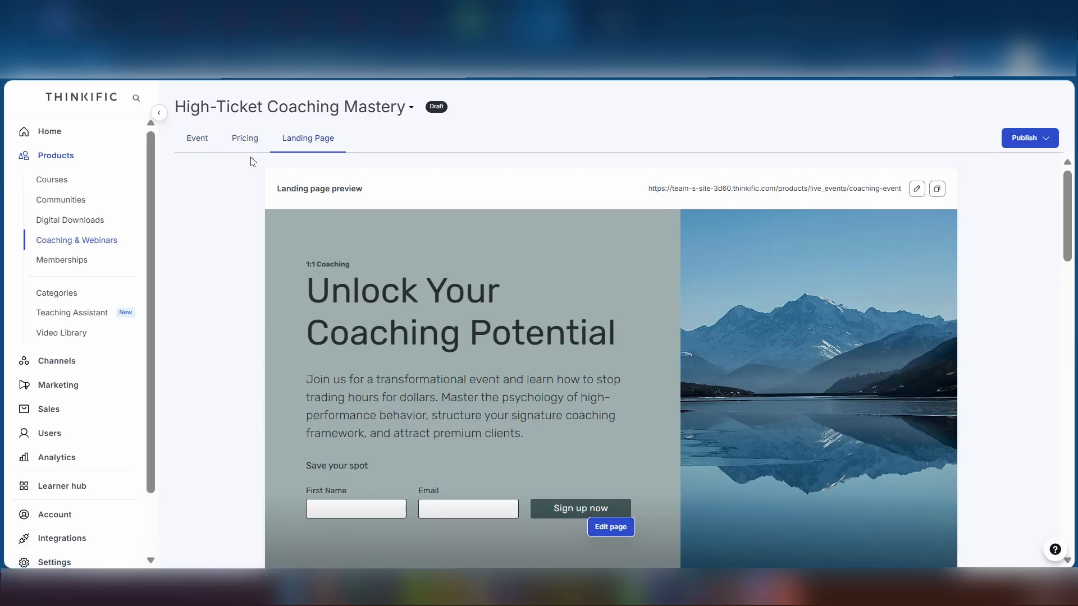
# Open the product's Event settings and zoom the page in for readability.
pyautogui.click(198, 143)
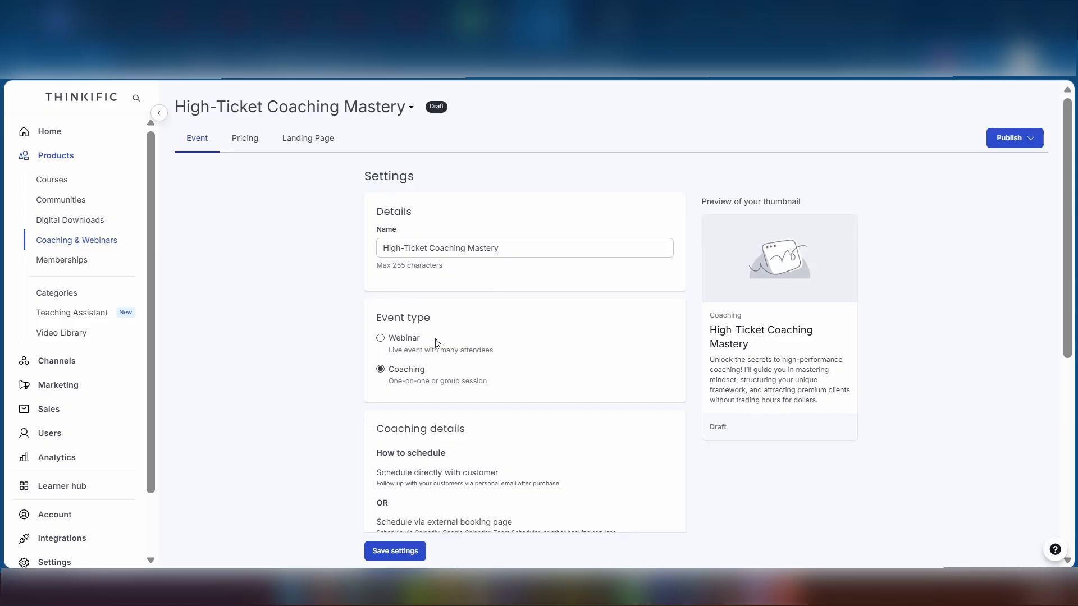
pyautogui.scroll(-2, 437, 342)
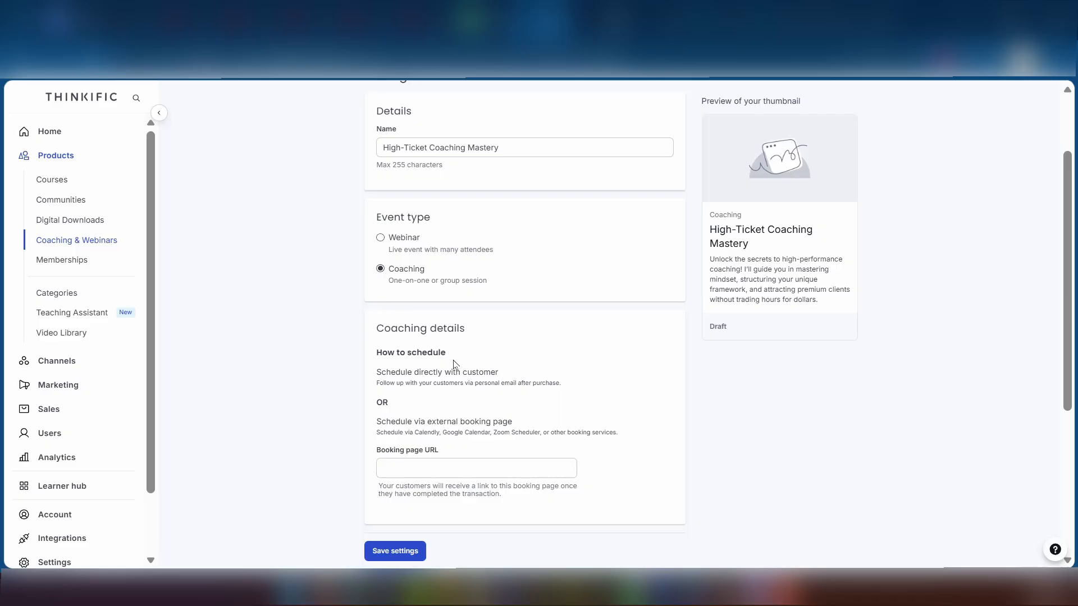
pyautogui.hotkey('ctrl', '+')
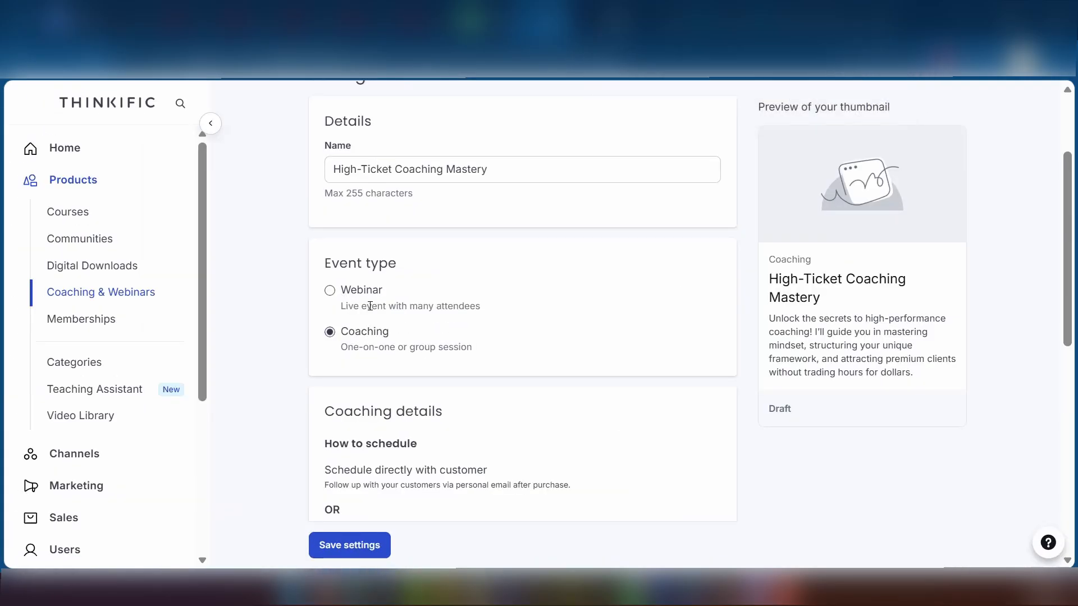
pyautogui.scroll(-2, 367, 337)
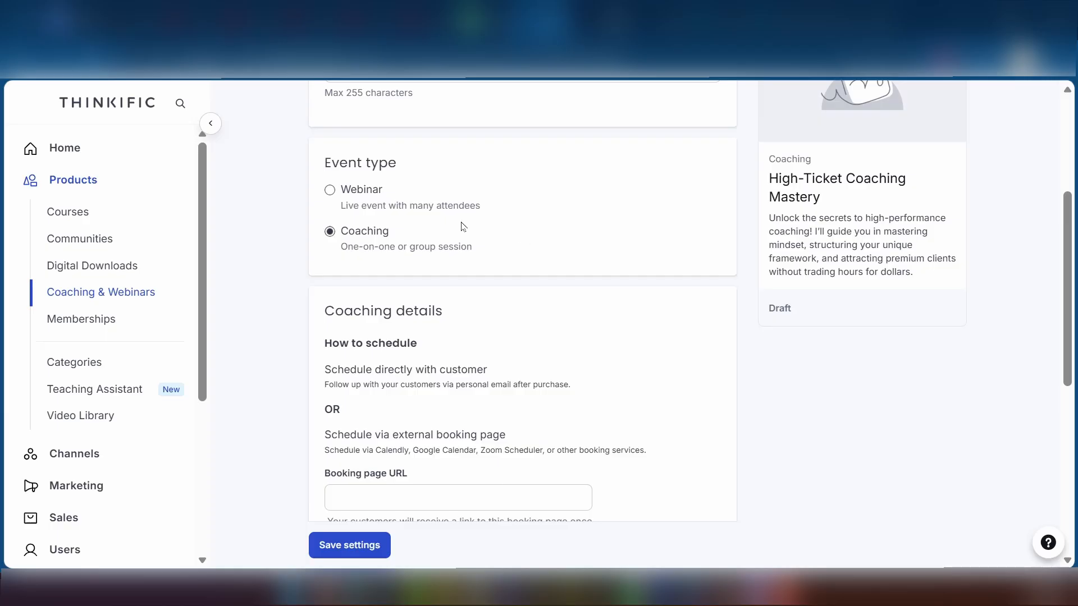
# Try Webinar as the event type, check the Meeting URL field, then revert to Coaching.
pyautogui.click(329, 194)
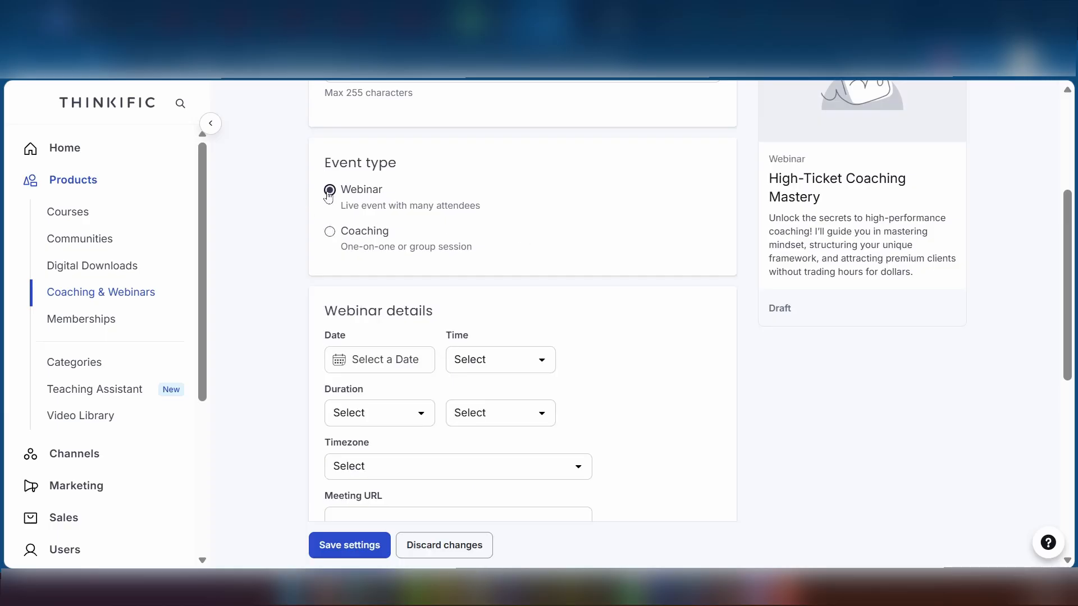
pyautogui.scroll(-2, 390, 354)
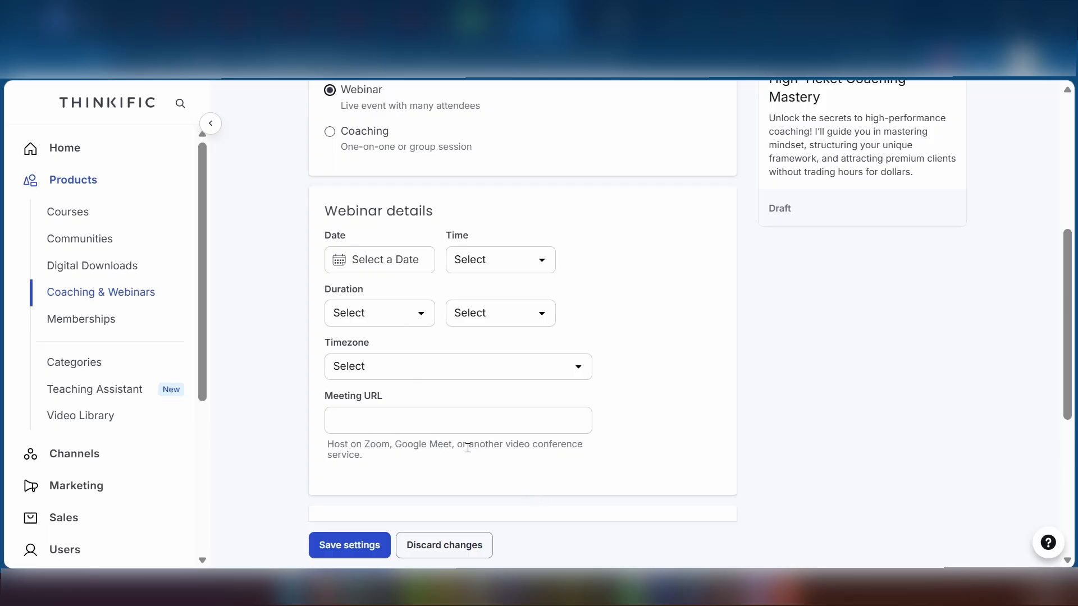
pyautogui.click(389, 416)
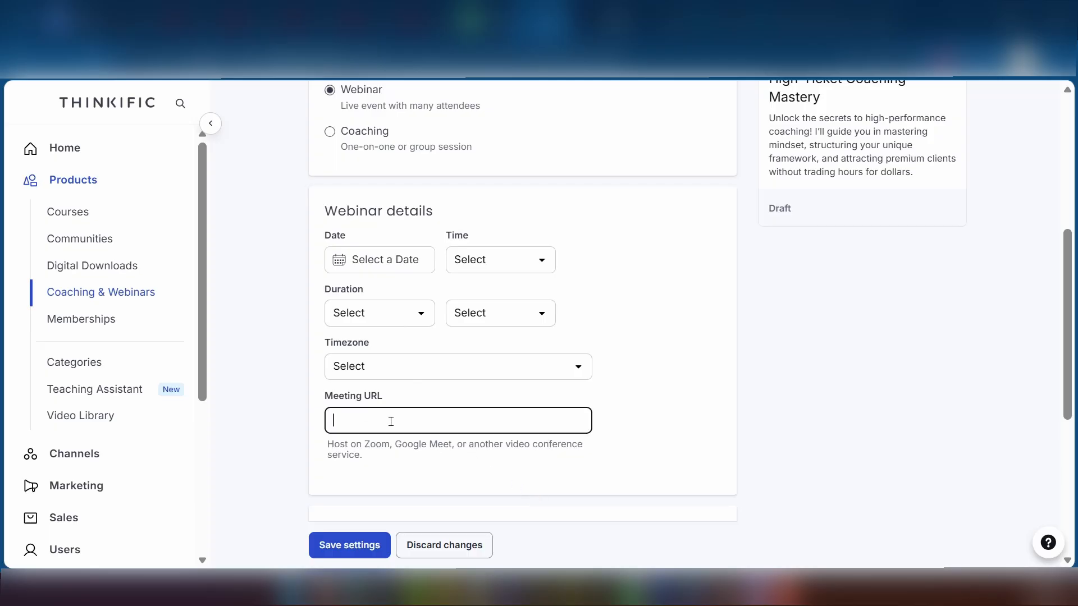
pyautogui.click(436, 457)
pyautogui.scroll(-2, 387, 427)
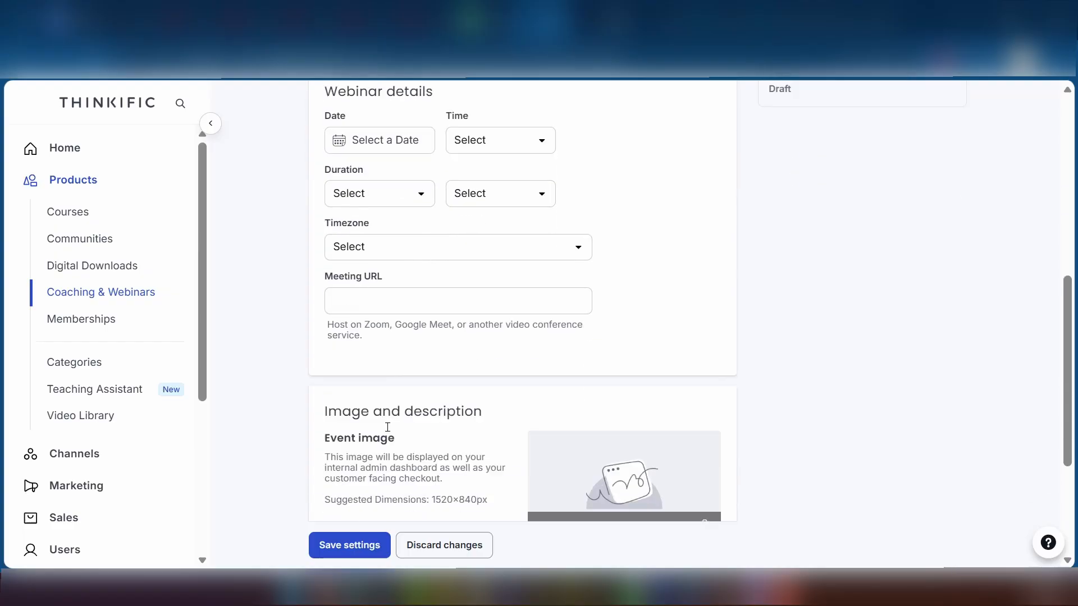
pyautogui.scroll(8, 333, 430)
pyautogui.click(330, 433)
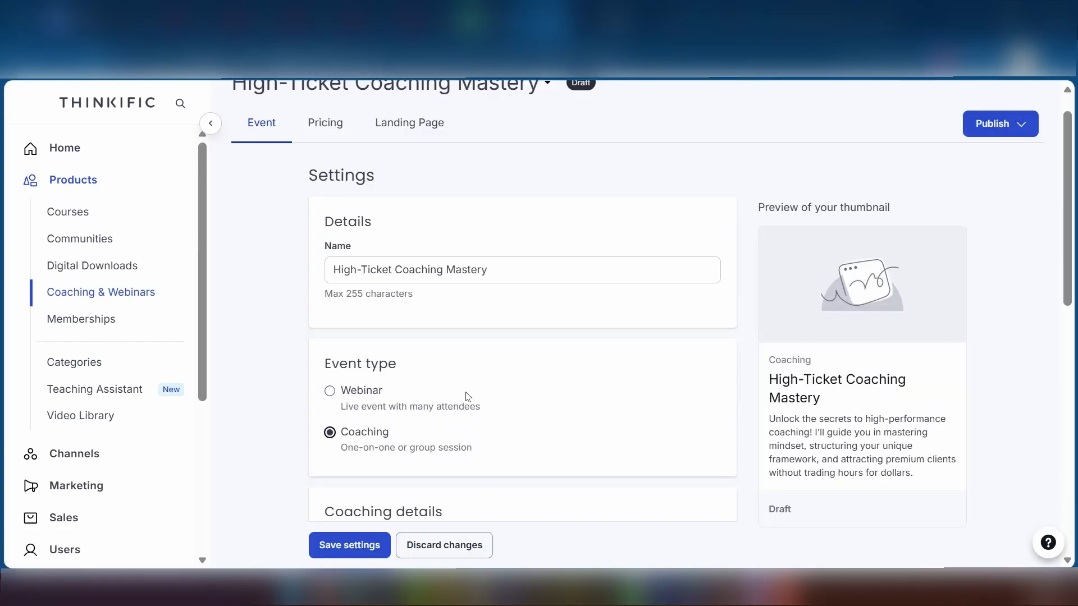
pyautogui.scroll(-5, 375, 425)
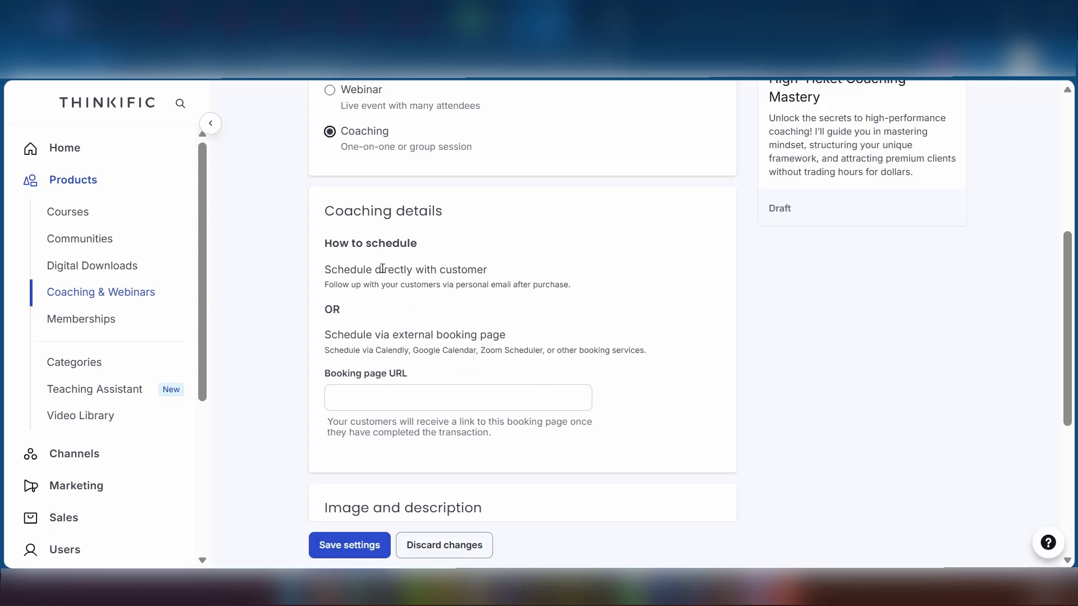
pyautogui.scroll(-4, 333, 308)
pyautogui.scroll(7, 333, 308)
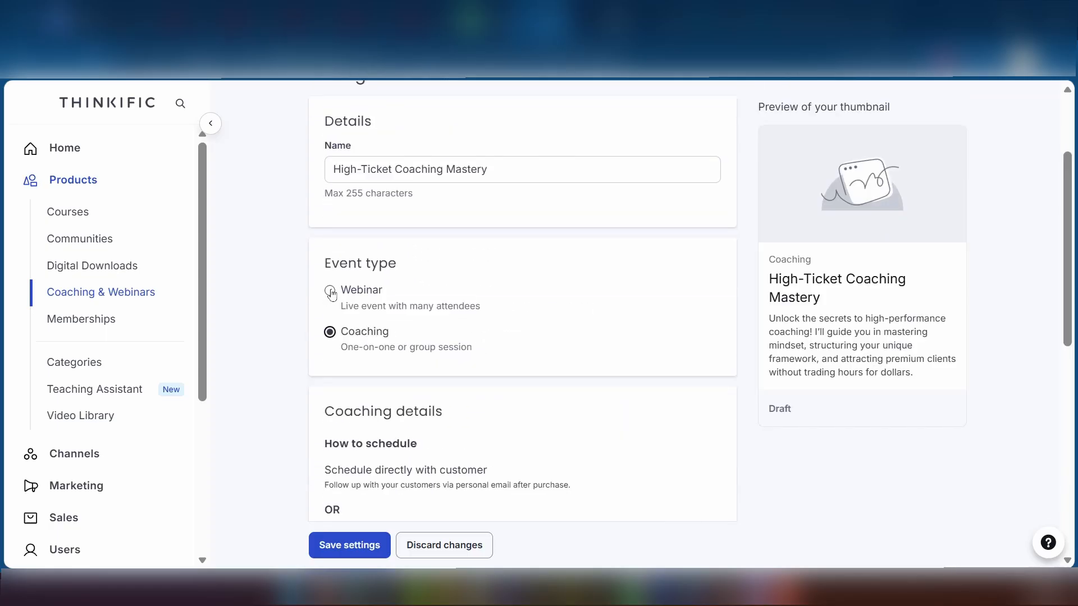
# Switch the event type to Webinar and date it Jul 15, 2026.
pyautogui.click(329, 290)
pyautogui.scroll(-2, 371, 353)
pyautogui.click(377, 359)
pyautogui.scroll(-2, 473, 314)
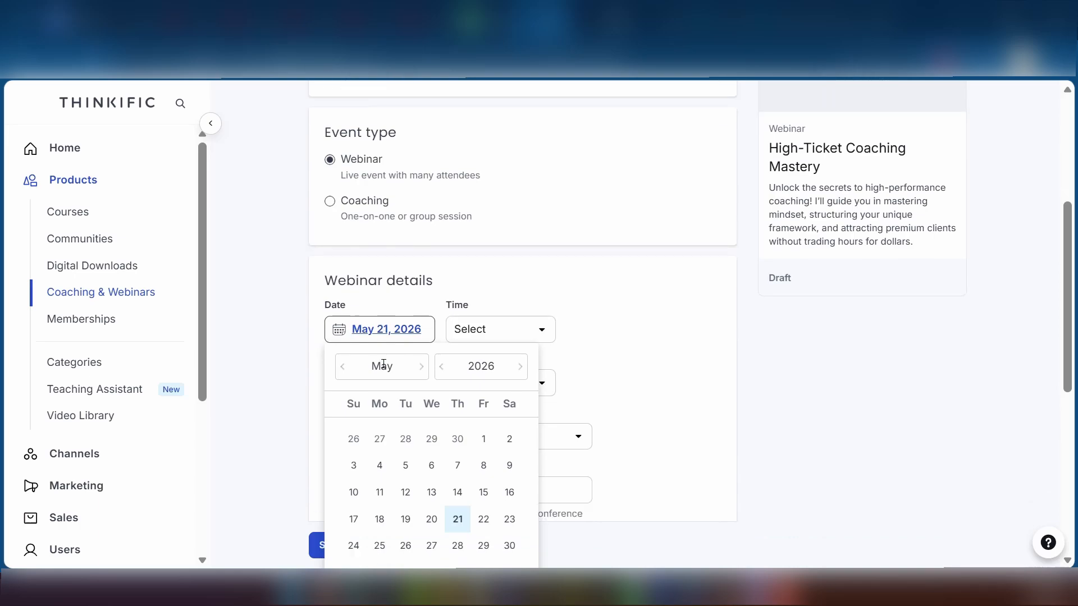
pyautogui.click(421, 303)
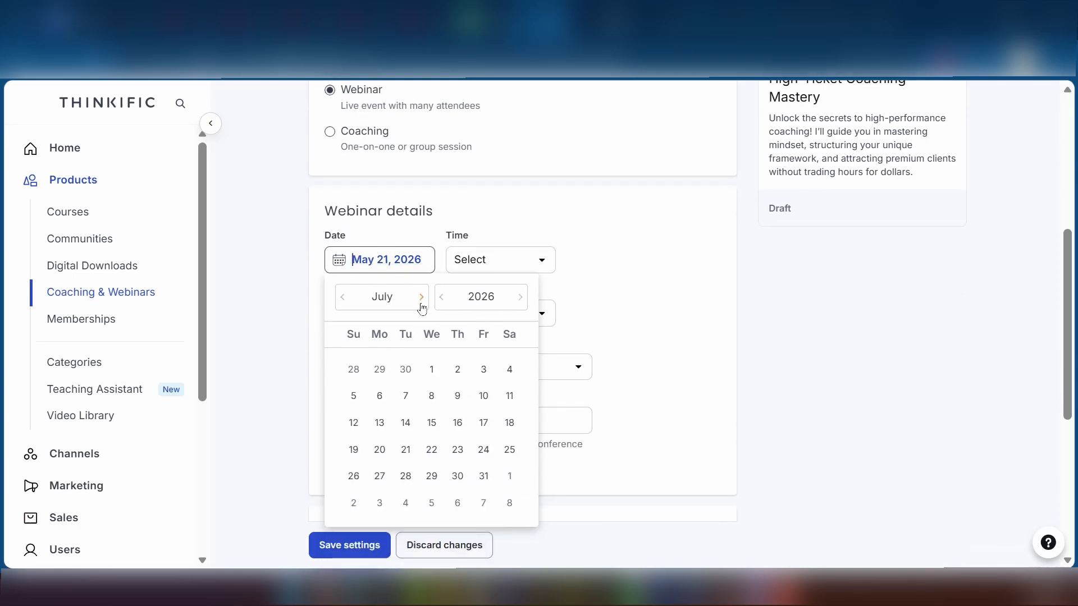
pyautogui.click(457, 476)
pyautogui.click(431, 425)
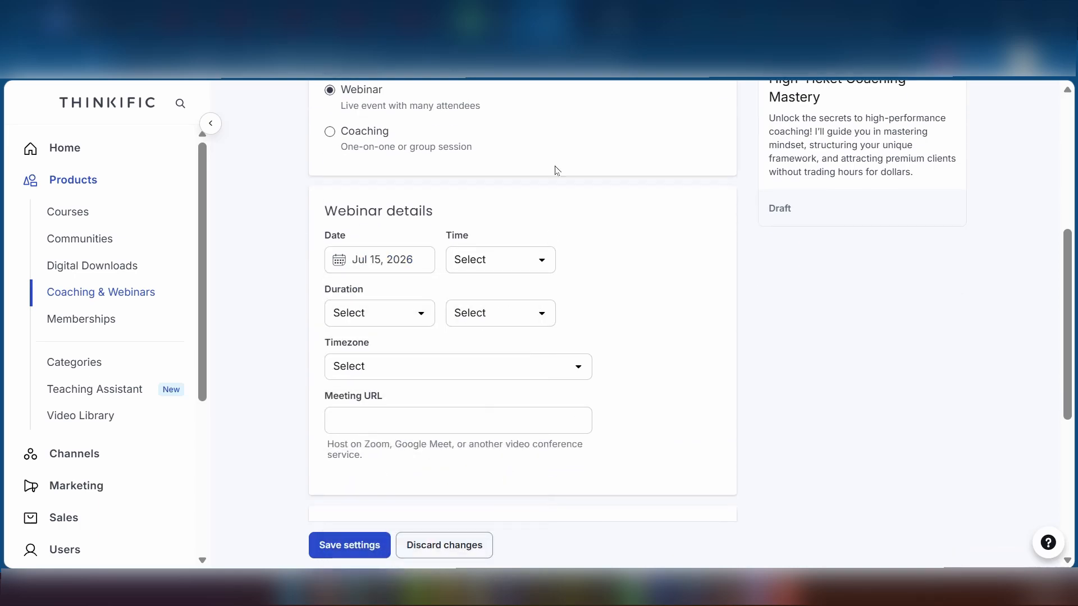
# Set the start time to 10:00 and the duration to 1 hour 30 minutes.
pyautogui.click(539, 259)
pyautogui.scroll(-5, 515, 383)
pyautogui.click(476, 284)
pyautogui.click(415, 312)
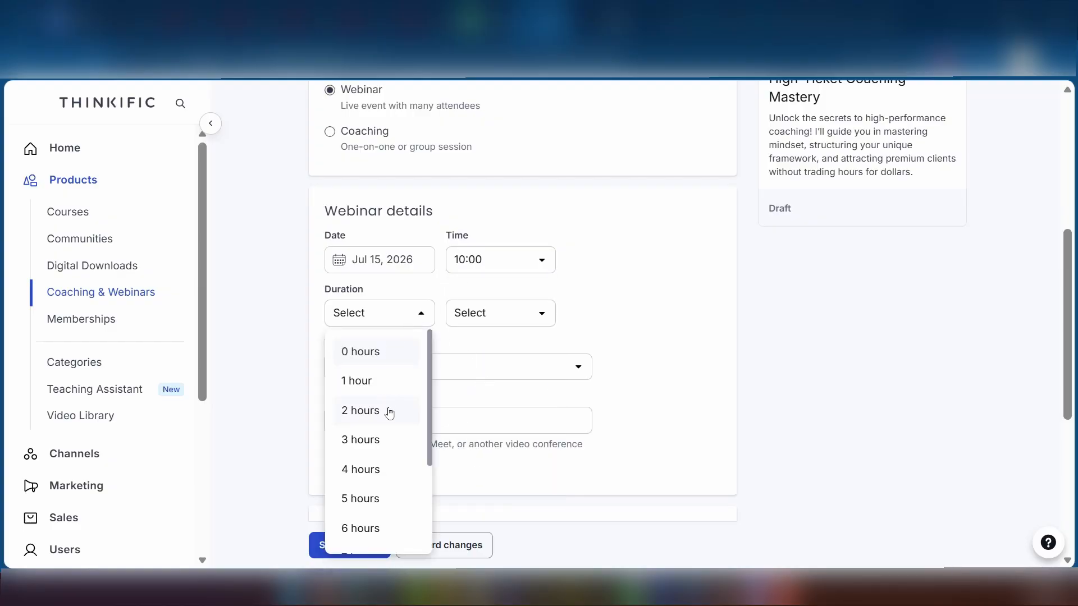
pyautogui.click(378, 381)
pyautogui.click(527, 316)
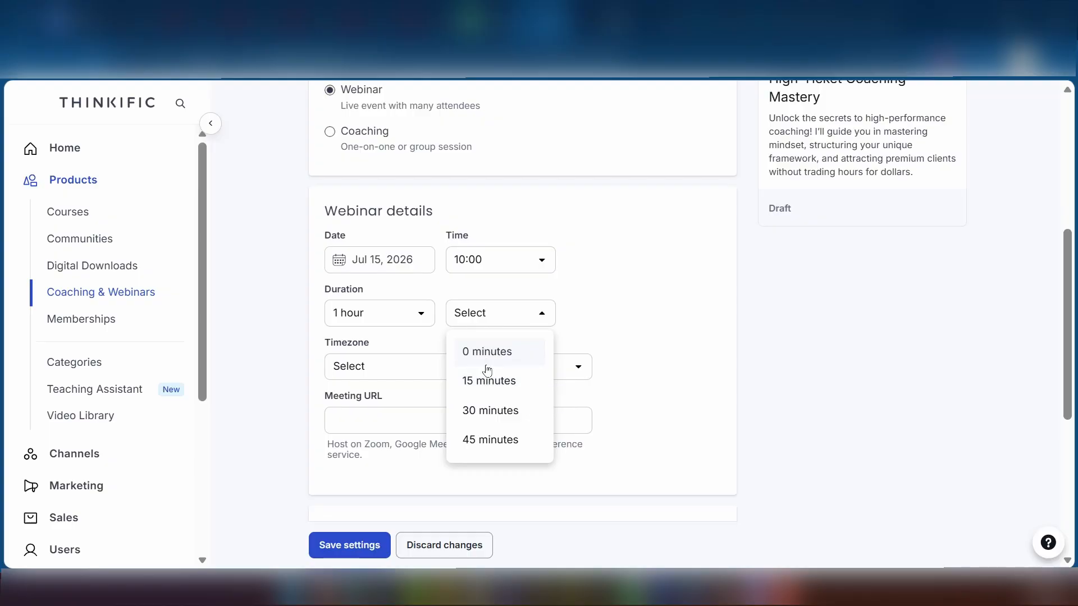
pyautogui.click(500, 410)
# Set the timezone to Pacific Time (US and Canada).
pyautogui.click(374, 365)
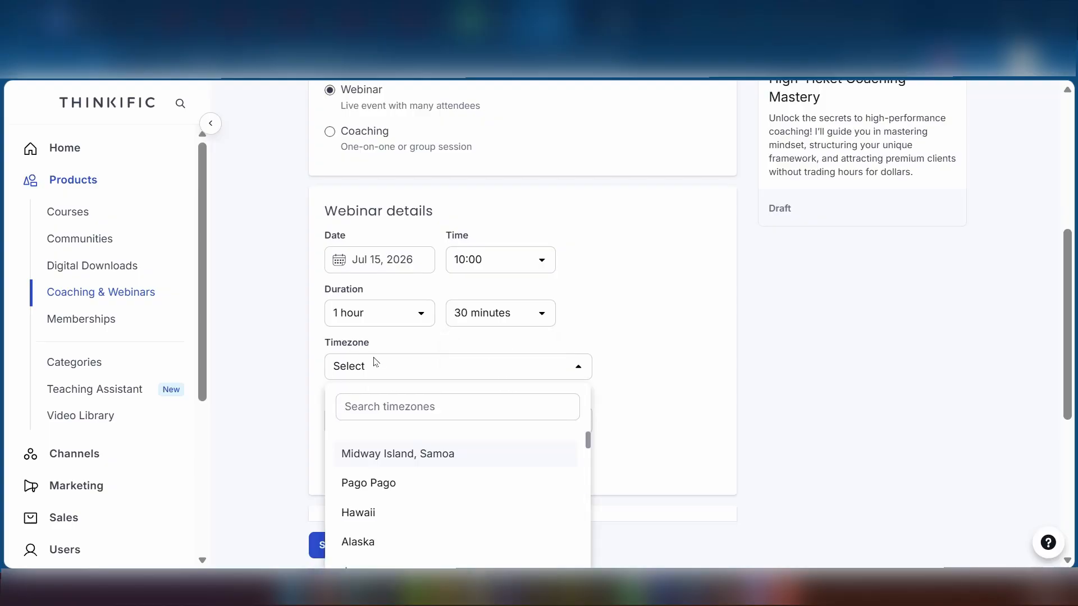
pyautogui.scroll(-2, 454, 492)
pyautogui.scroll(-2, 433, 497)
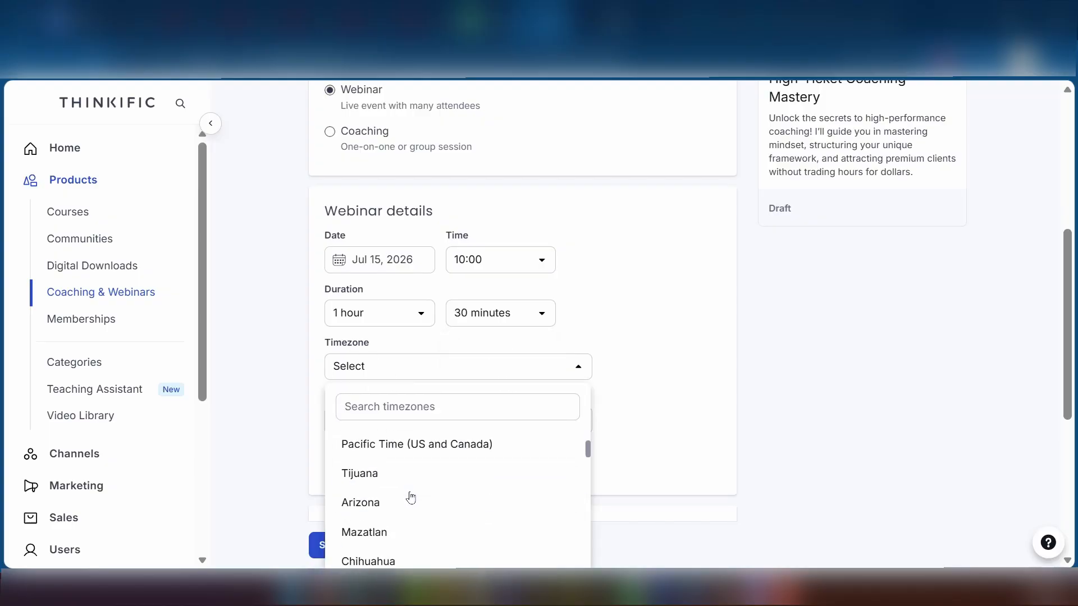
pyautogui.scroll(2, 436, 522)
pyautogui.click(436, 529)
pyautogui.click(374, 413)
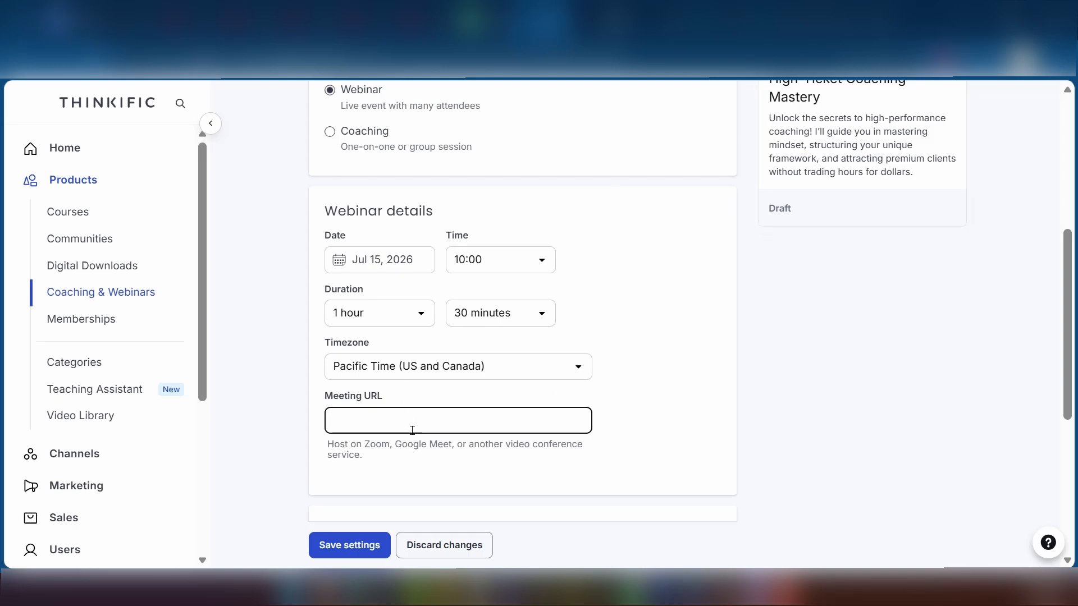
# Leave the Meeting URL empty for now and start uploading an Event image.
pyautogui.scroll(-5, 399, 421)
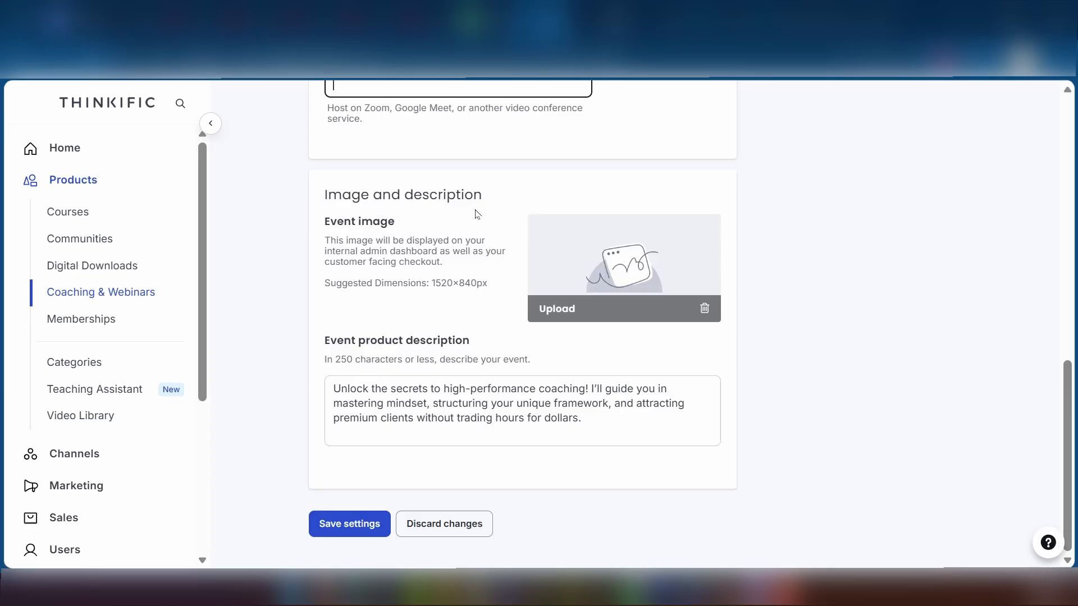
pyautogui.click(905, 136)
pyautogui.click(567, 309)
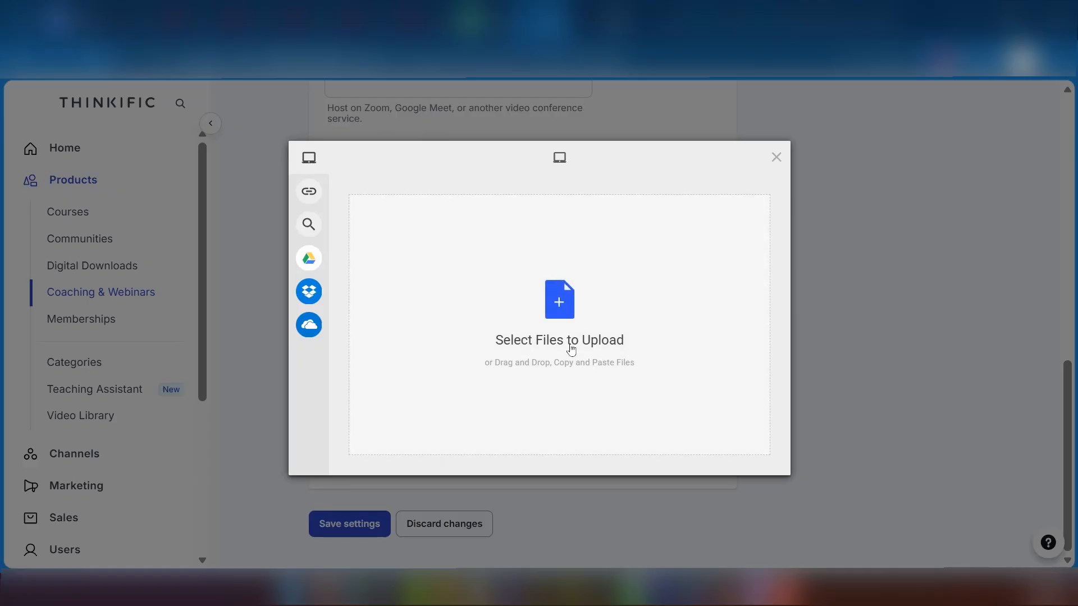
# Look through the picker's URL, Web Search and Google Drive sources, settling on Web Search.
pyautogui.click(309, 191)
pyautogui.click(328, 227)
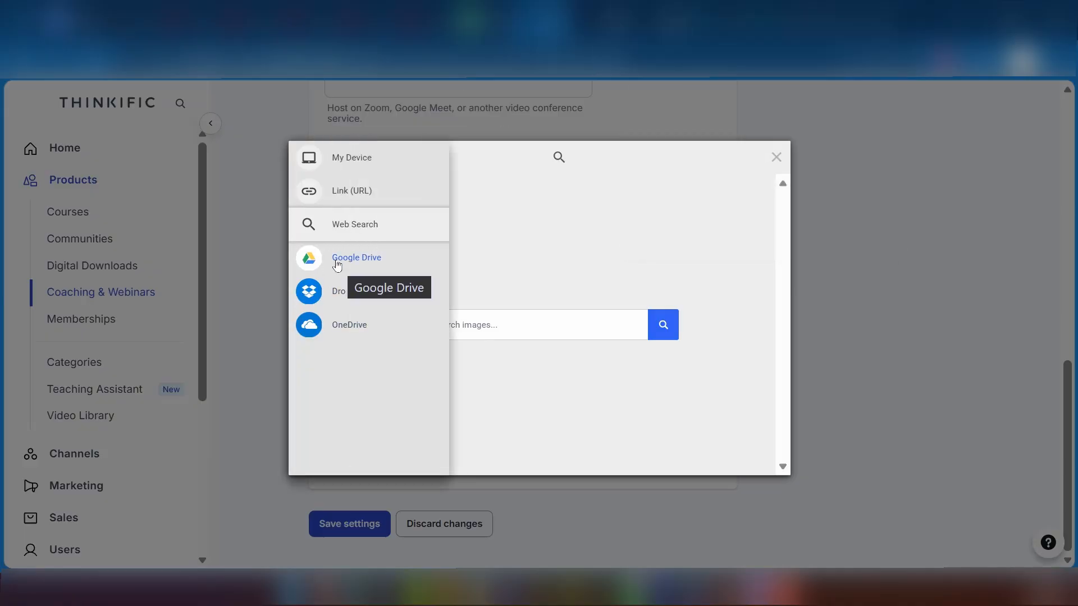
pyautogui.click(346, 259)
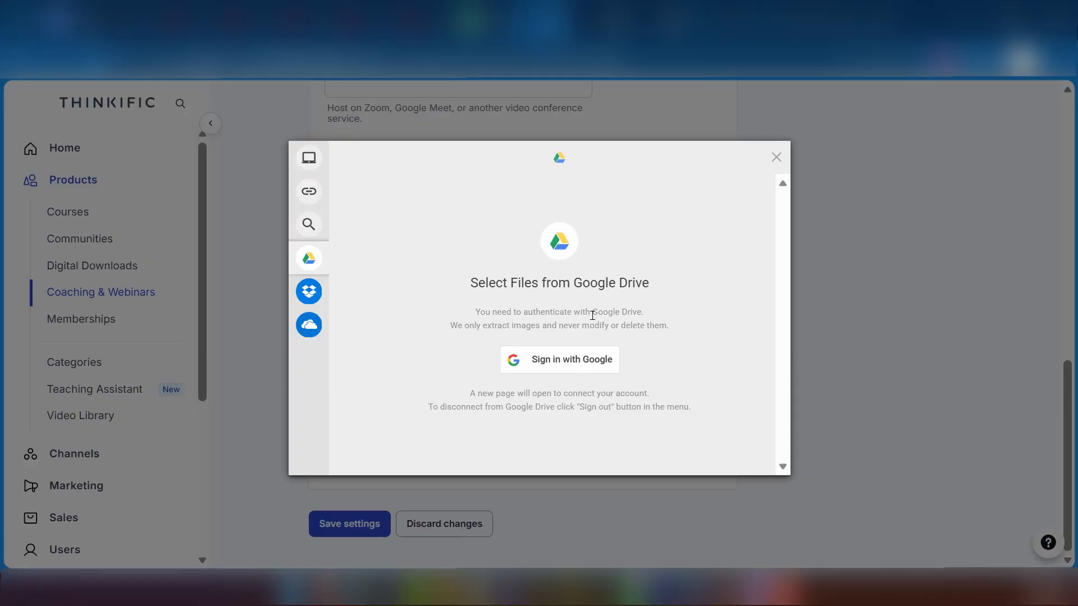
pyautogui.click(352, 223)
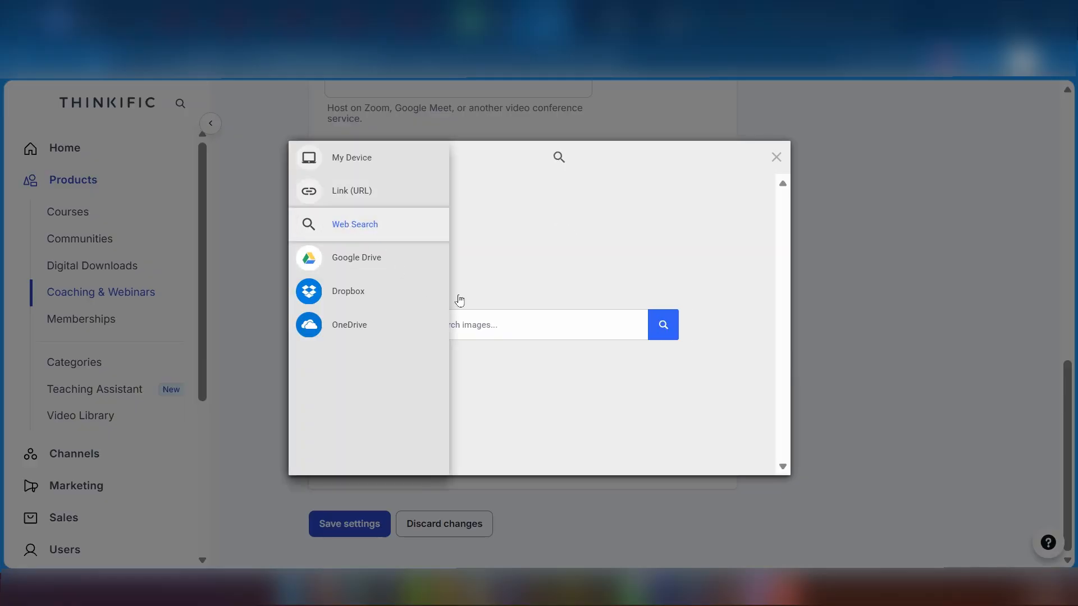
# Search the web for 'Coaching' and upload the 'What is Coaching?' illustration.
pyautogui.click(528, 319)
pyautogui.write('Coach')
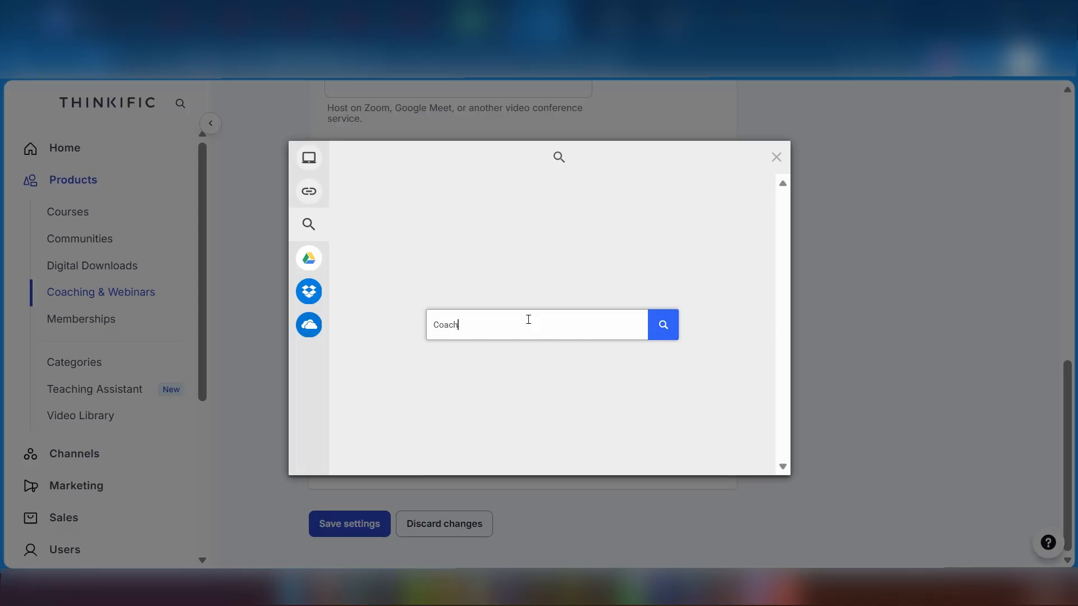
pyautogui.write('ing')
pyautogui.press('Return')
pyautogui.scroll(-3, 647, 442)
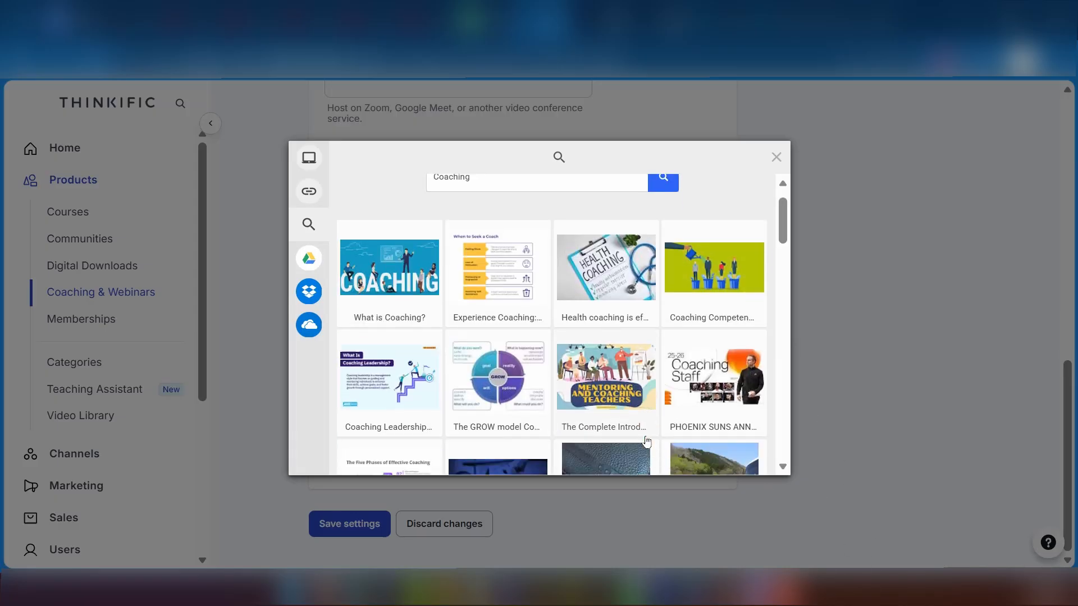
pyautogui.scroll(-6, 646, 441)
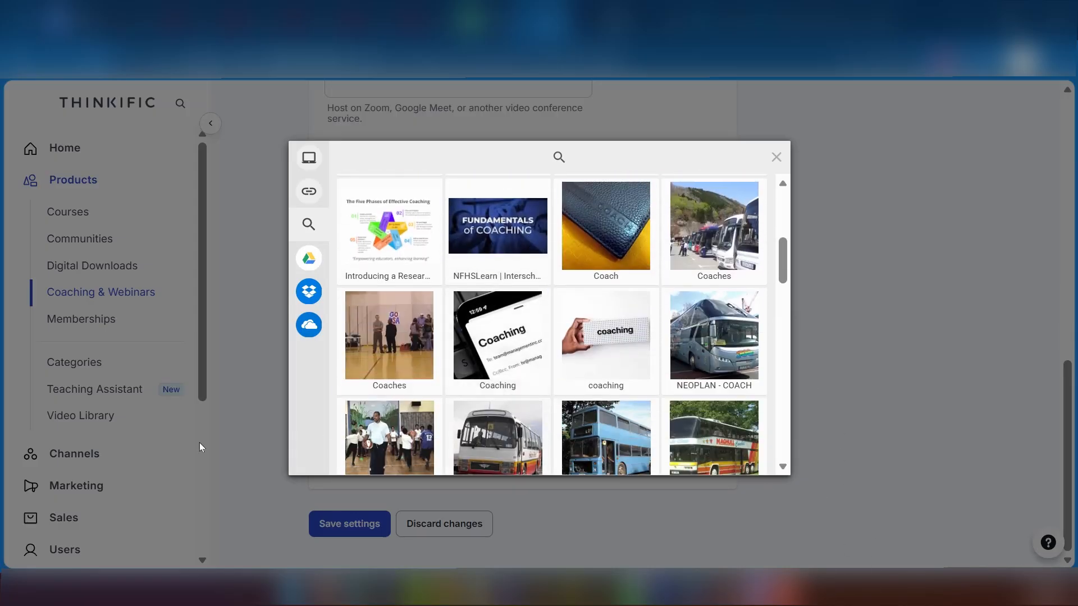
pyautogui.scroll(9, 623, 396)
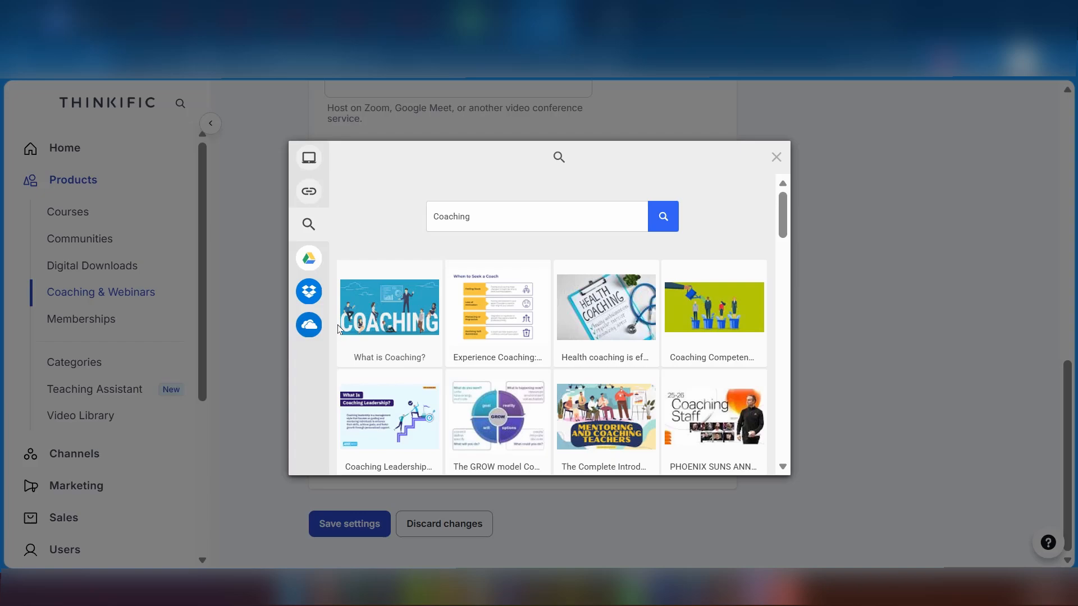
pyautogui.click(401, 330)
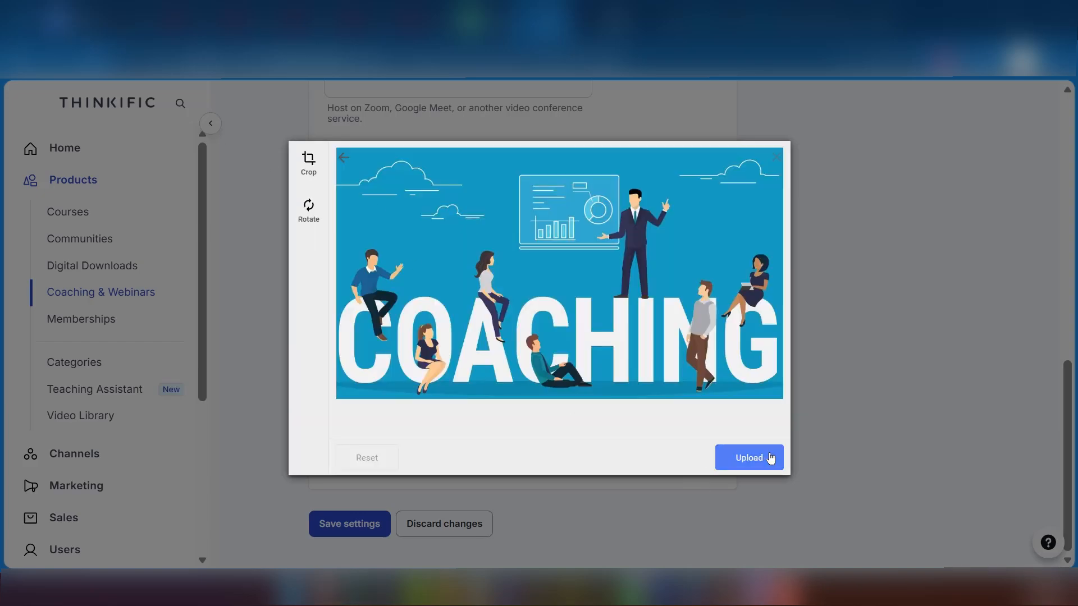
pyautogui.click(770, 459)
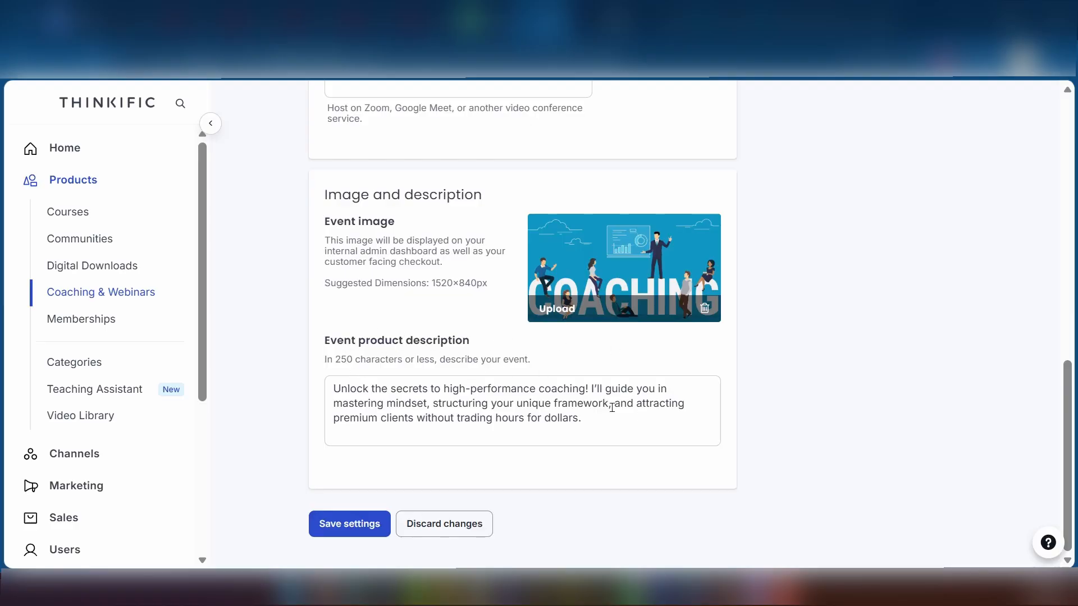
# Paste the Google Meet link into the required Meeting URL and save the event settings.
pyautogui.click(327, 522)
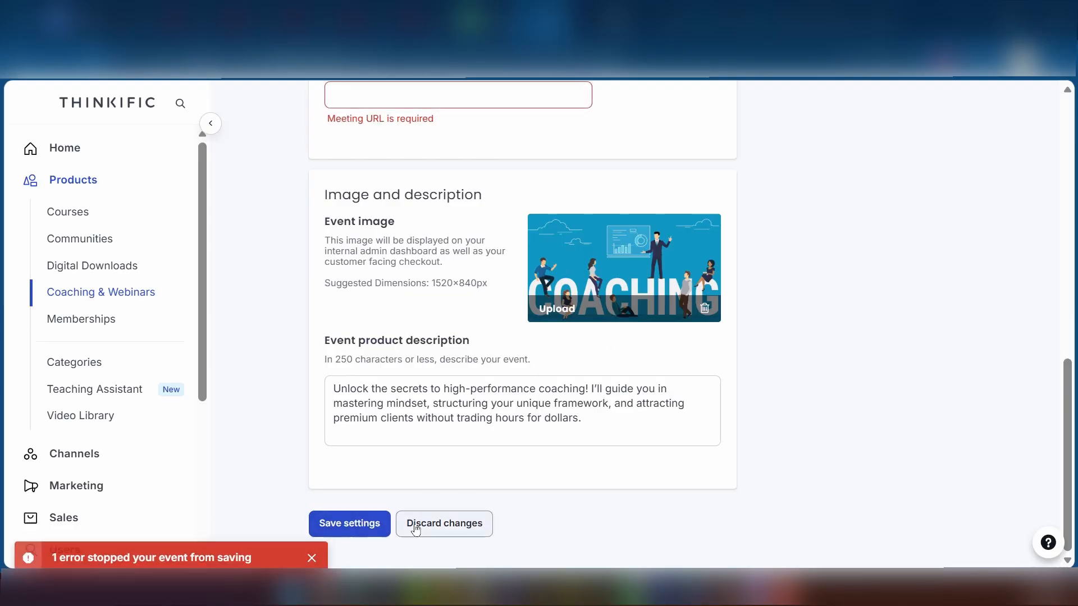
pyautogui.scroll(3, 310, 279)
pyautogui.scroll(-2, 370, 360)
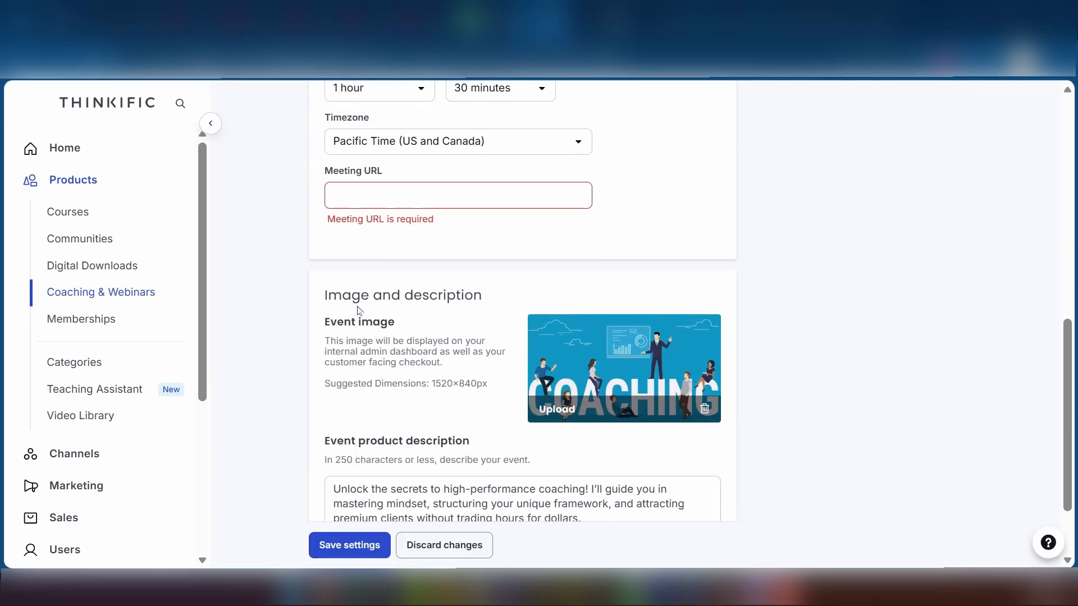
pyautogui.click(371, 194)
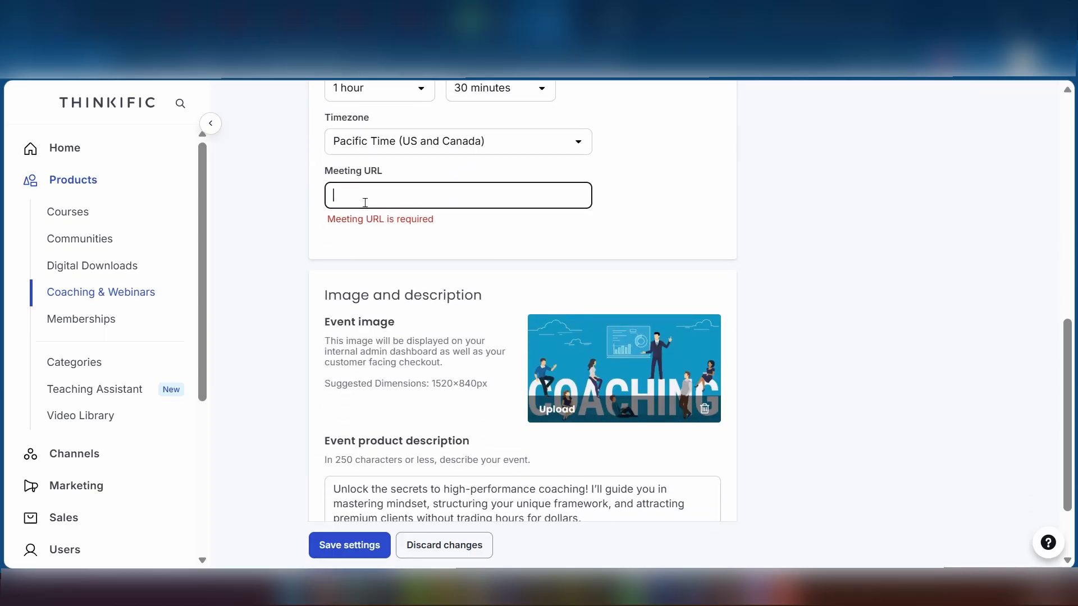
pyautogui.write('https://meet.google.com/fta-whbv-oaq')
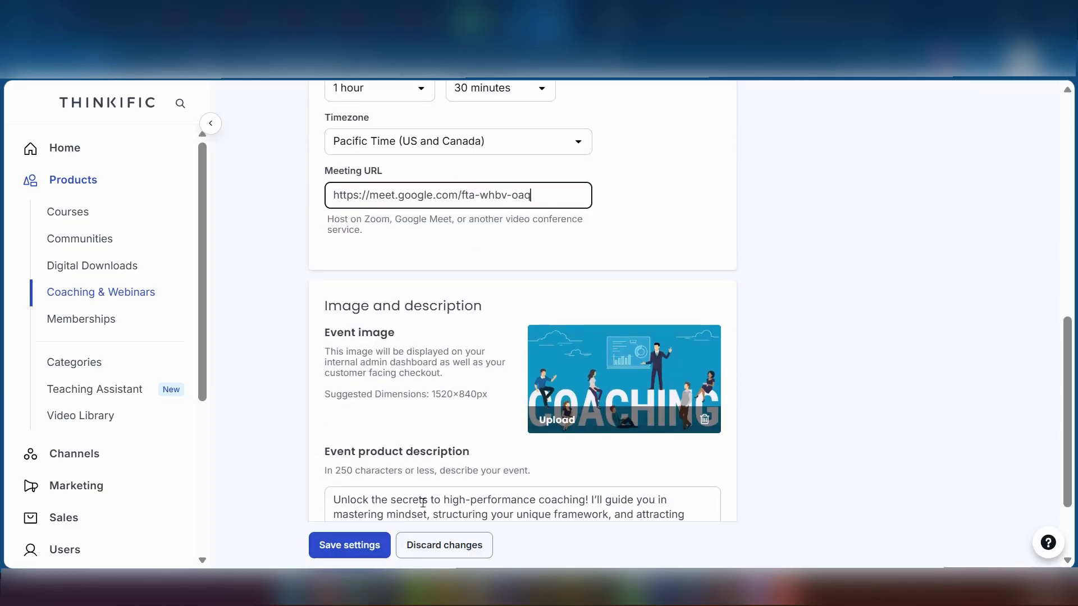
pyautogui.scroll(-2, 336, 539)
pyautogui.click(355, 524)
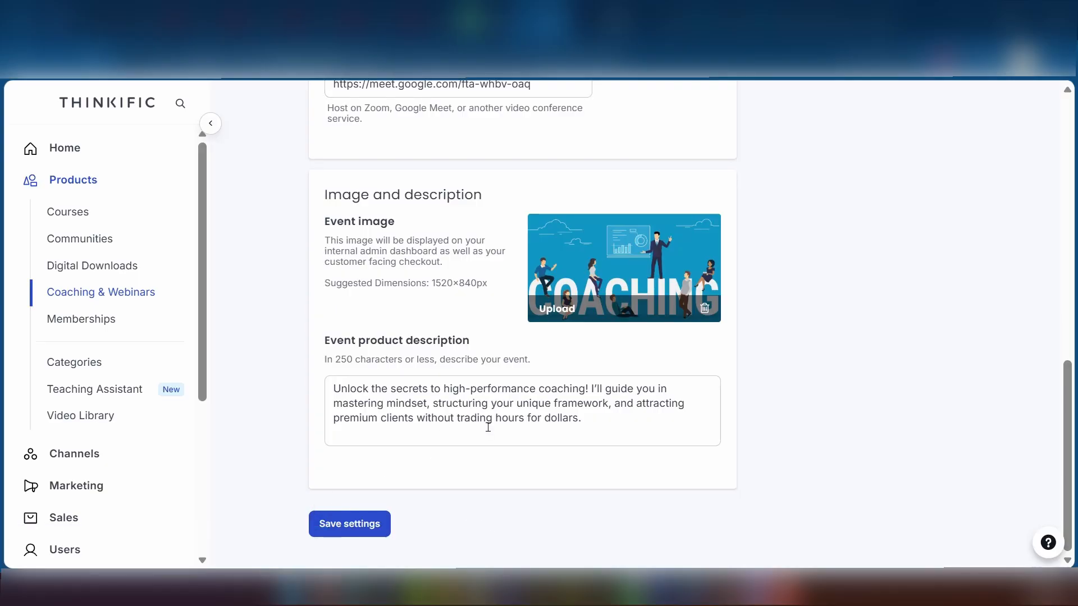
pyautogui.scroll(10, 487, 427)
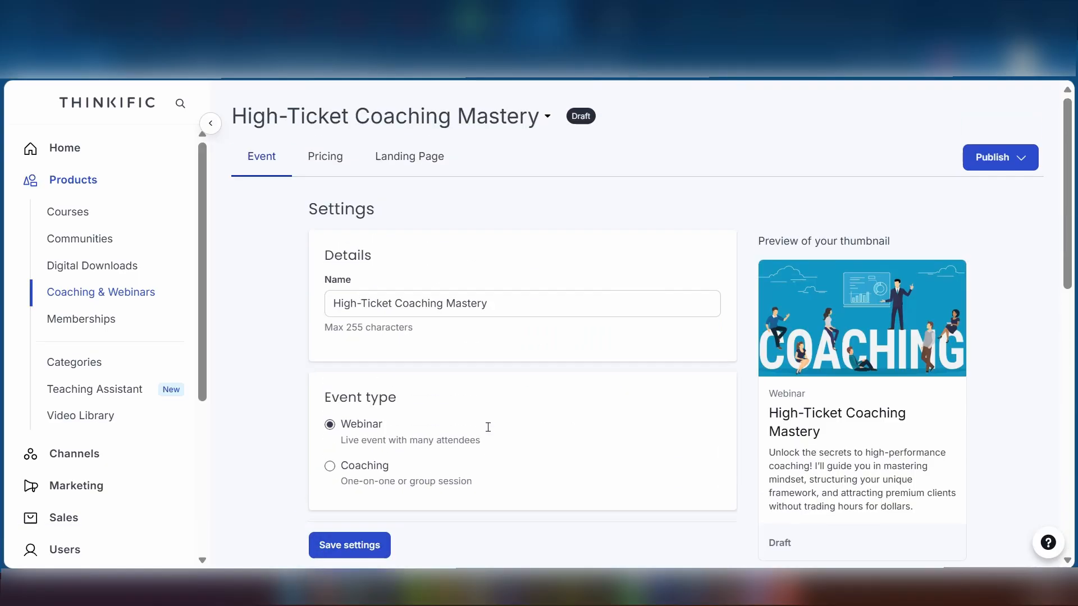
# Open the webinar's Pricing and try a One-time payment priced at 80.
pyautogui.click(327, 163)
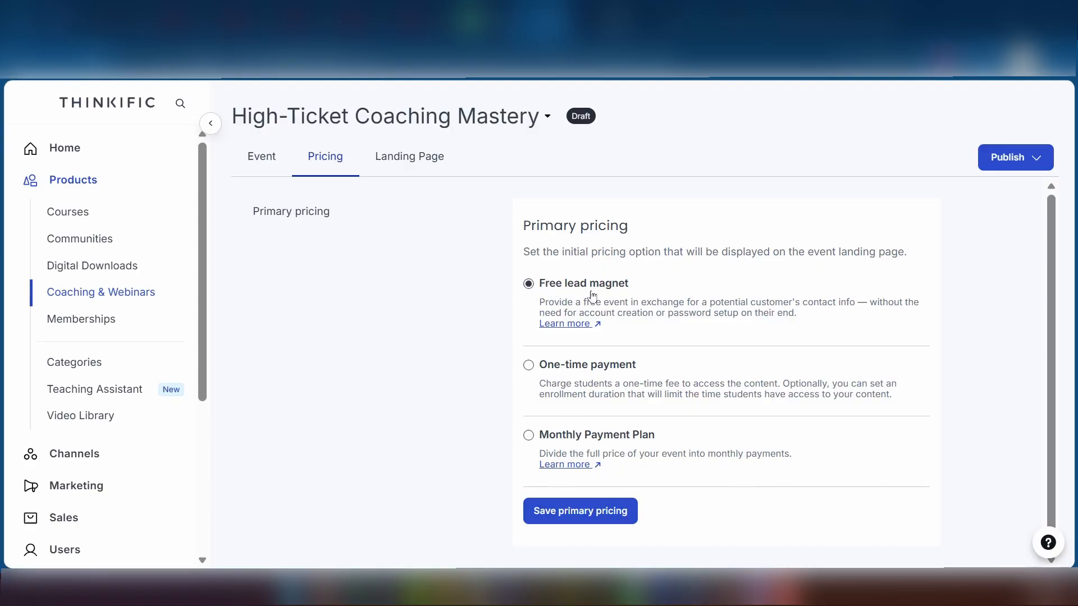
pyautogui.click(571, 366)
pyautogui.scroll(-3, 582, 483)
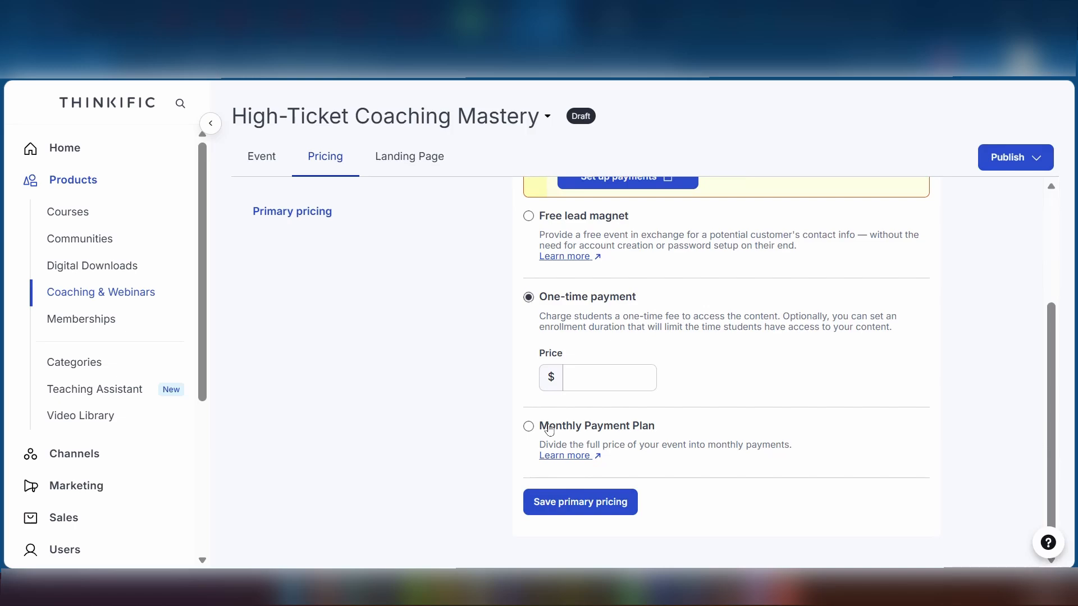
pyautogui.click(550, 427)
pyautogui.click(567, 298)
pyautogui.click(586, 376)
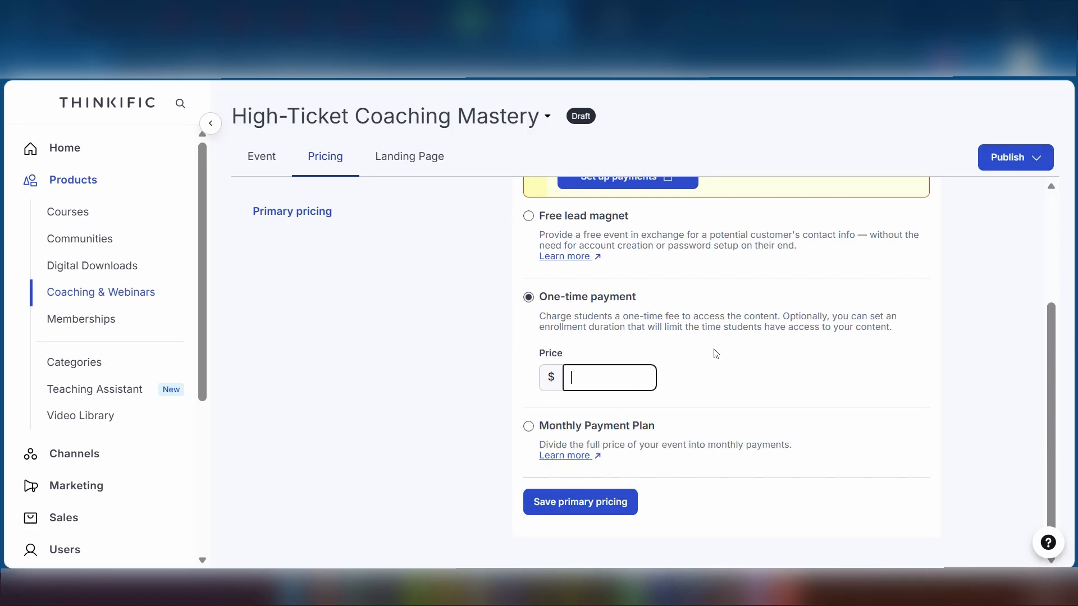
pyautogui.write('80')
# Switch to a Monthly Payment Plan of $100 per payment for 4 months and save.
pyautogui.click(527, 428)
pyautogui.scroll(-1, 610, 455)
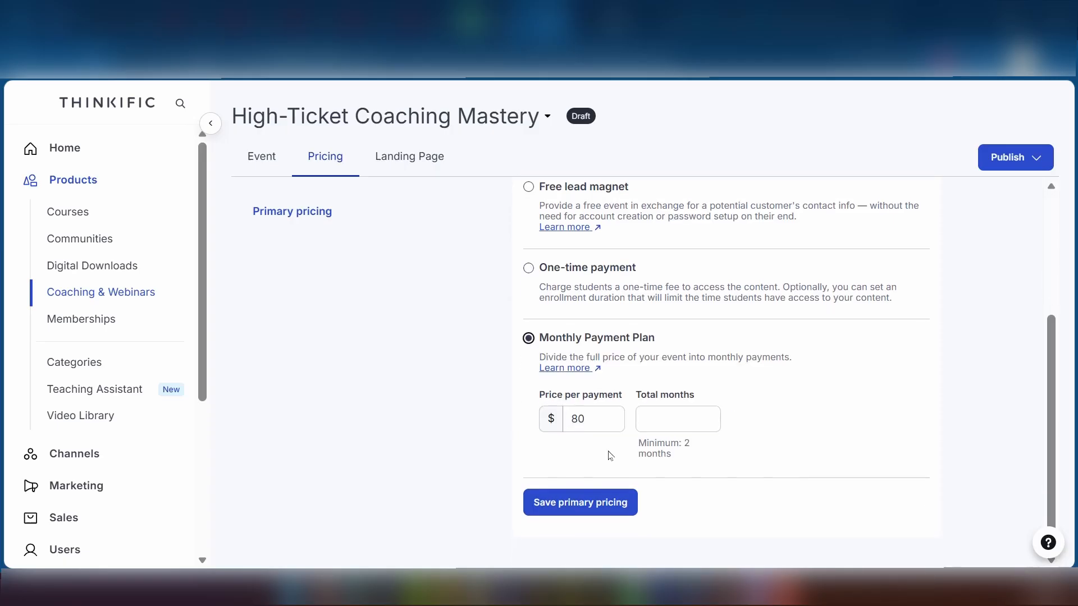
pyautogui.moveTo(598, 413); pyautogui.dragTo(566, 418)
pyautogui.write('100')
pyautogui.press('Tab')
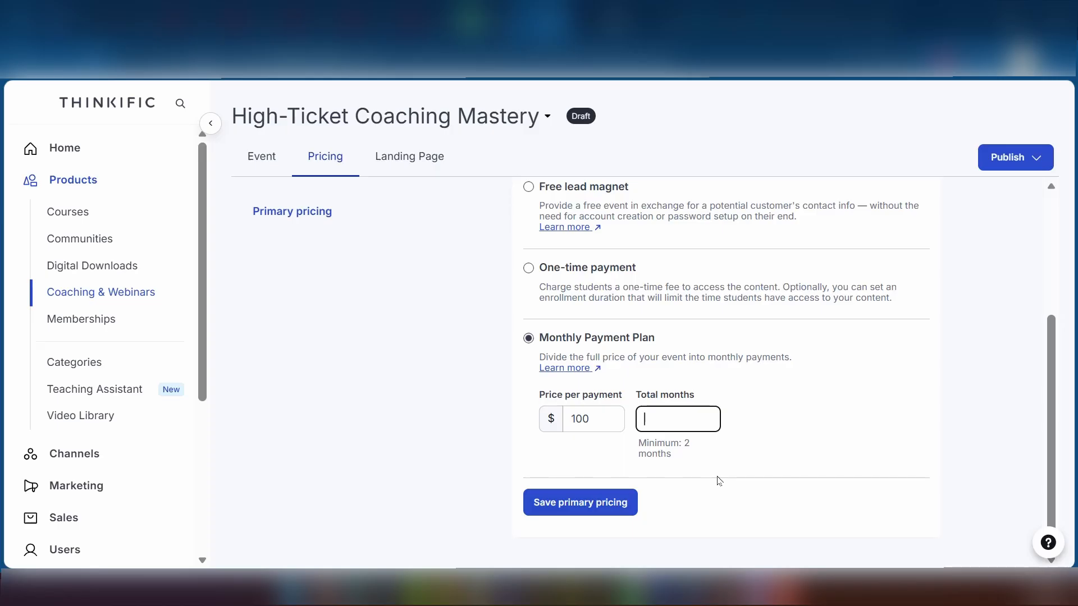
pyautogui.write('4')
pyautogui.click(625, 515)
pyautogui.scroll(-3, 657, 471)
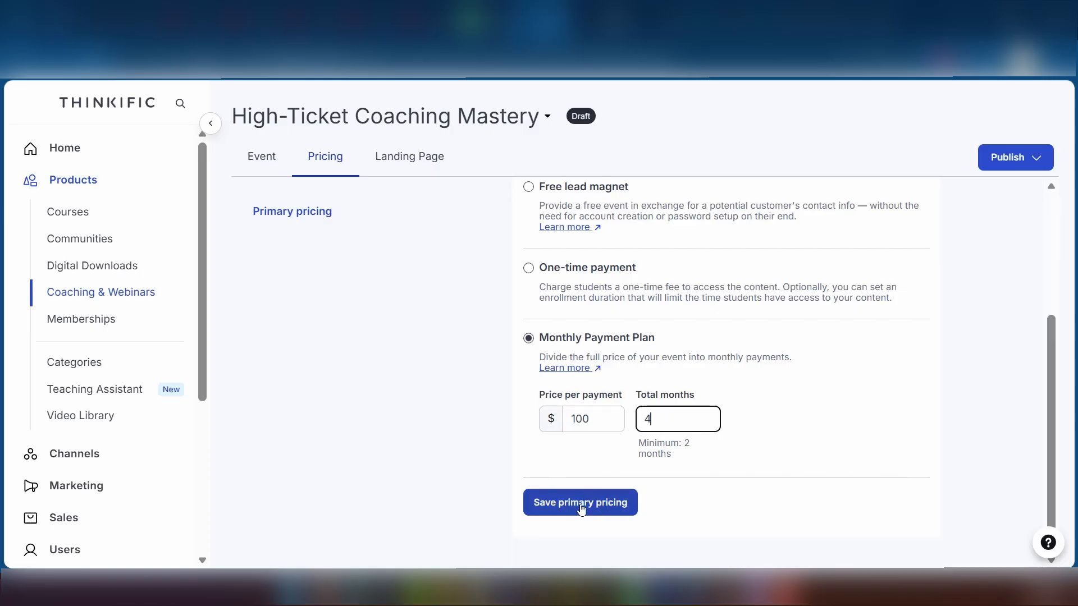
pyautogui.click(626, 513)
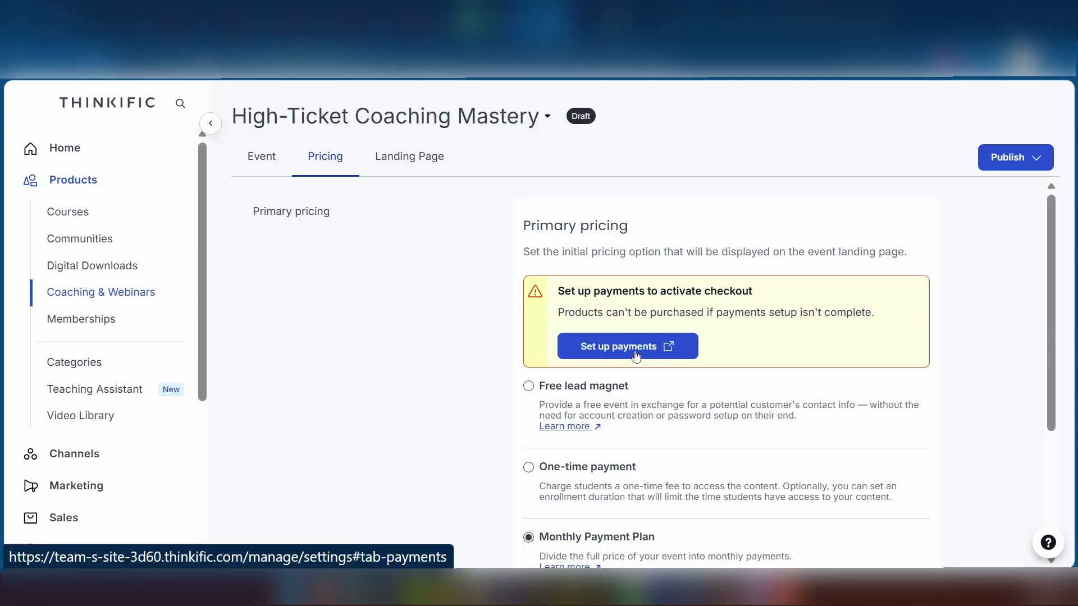
# Open payment setup and scroll through the Stripe and PayPal provider sections.
pyautogui.click(601, 348)
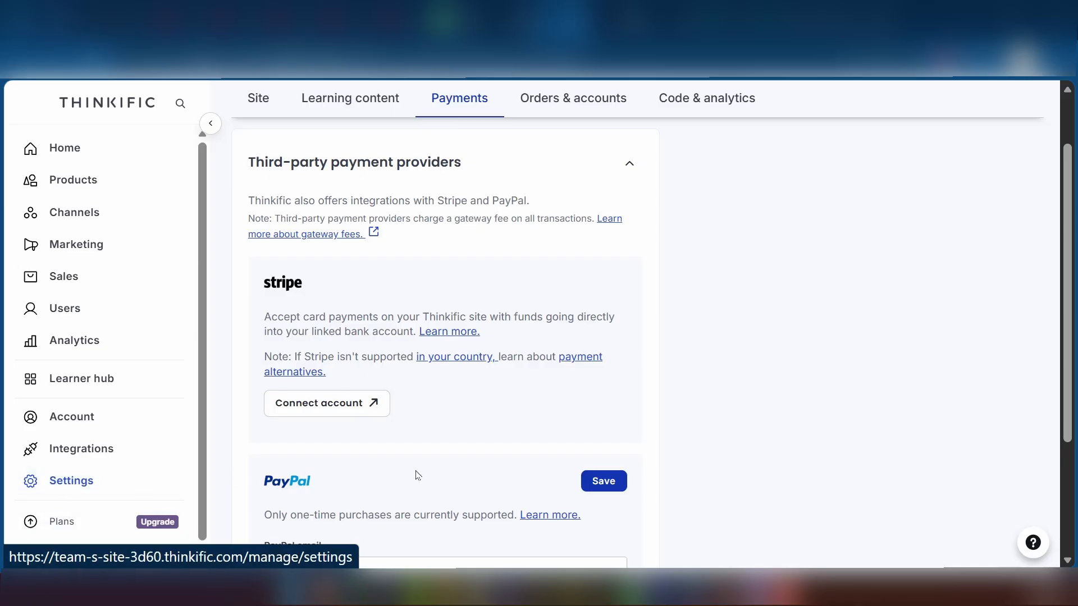
pyautogui.scroll(-1, 366, 389)
pyautogui.scroll(2, 404, 255)
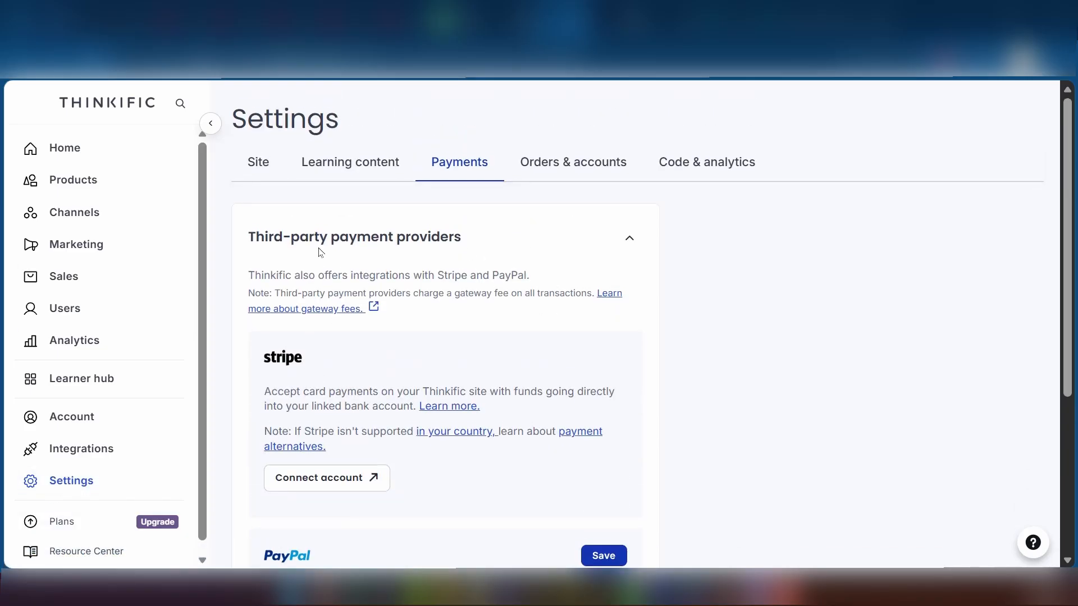
pyautogui.scroll(-1, 421, 402)
pyautogui.scroll(1, 460, 358)
pyautogui.scroll(-3, 452, 273)
pyautogui.scroll(-2, 315, 180)
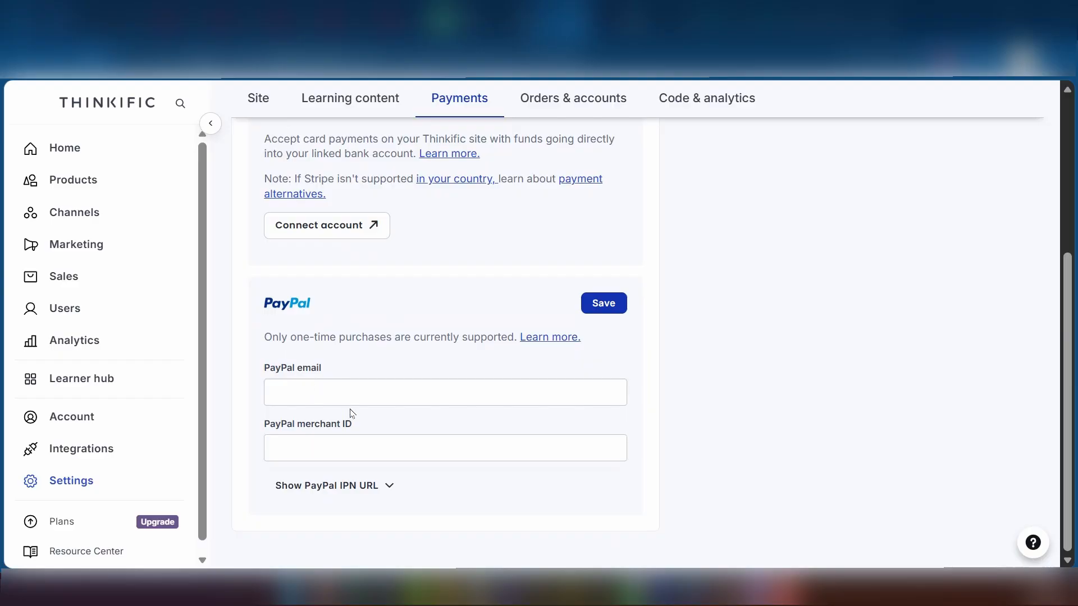
pyautogui.scroll(5, 472, 313)
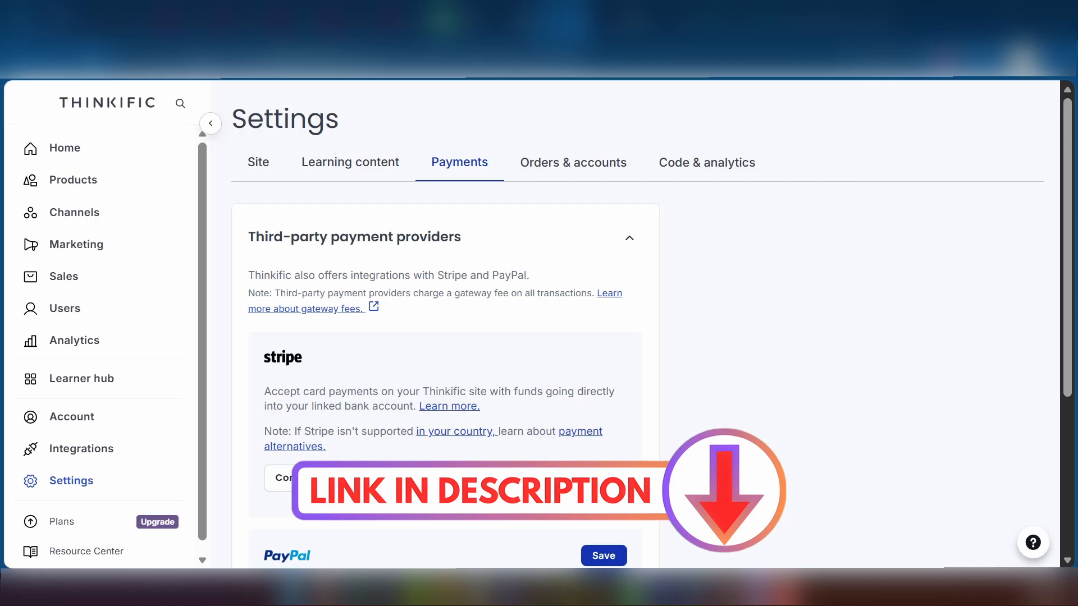
pyautogui.scroll(-3, 528, 340)
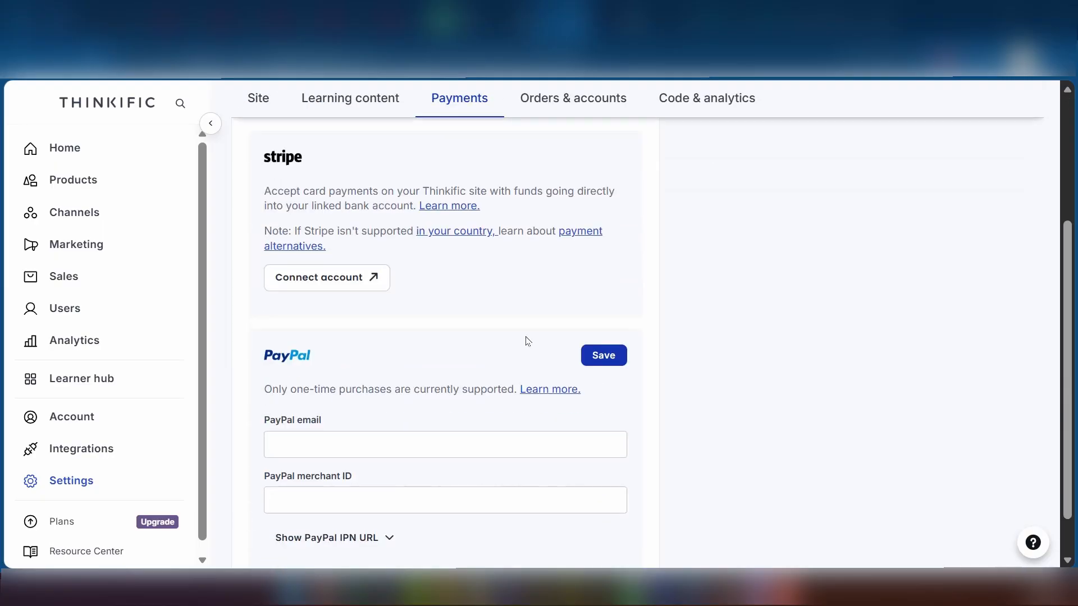
pyautogui.scroll(3, 257, 163)
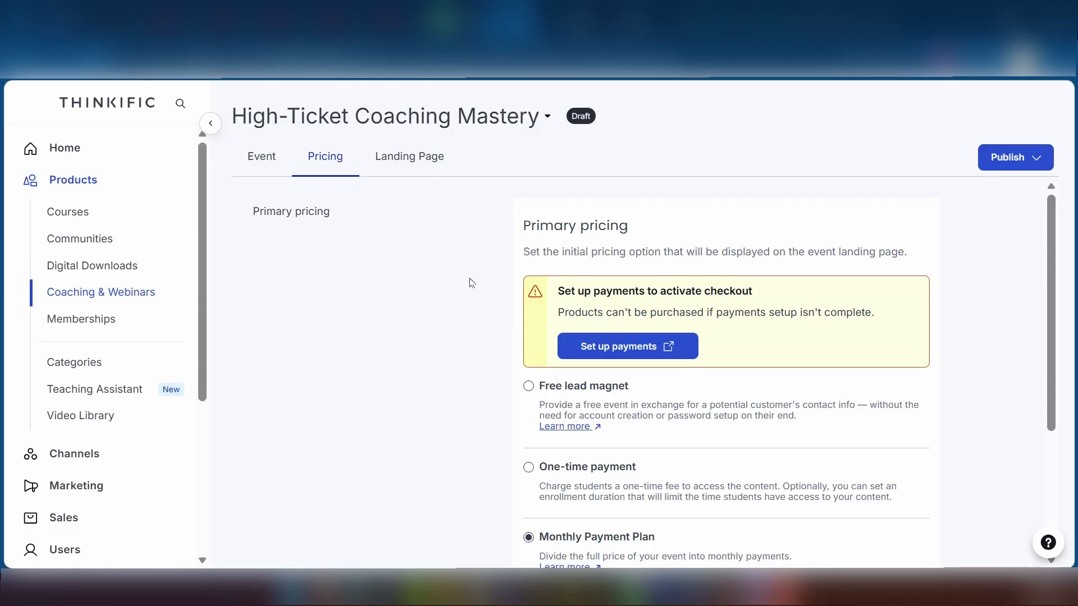
# Change primary pricing to Free lead magnet, save it, and open the Landing Page preview.
pyautogui.scroll(-4, 471, 282)
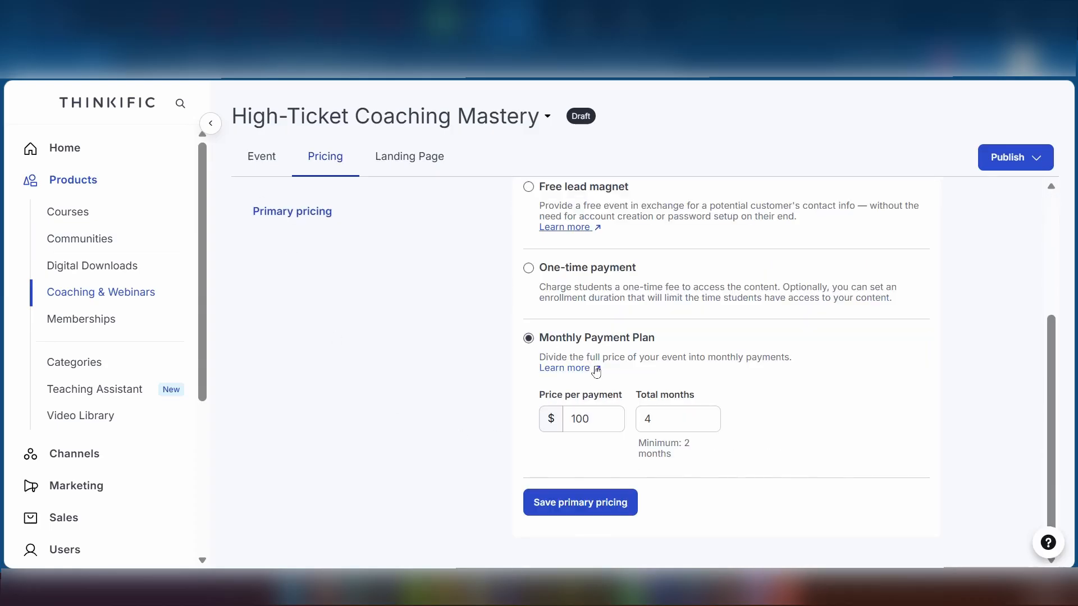
pyautogui.click(584, 502)
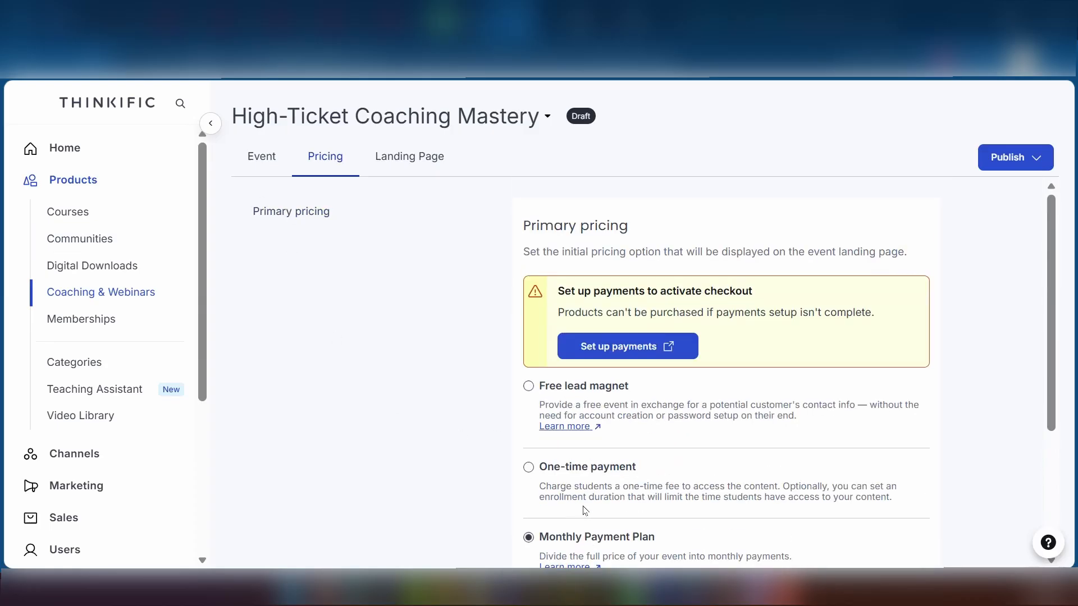
pyautogui.click(528, 385)
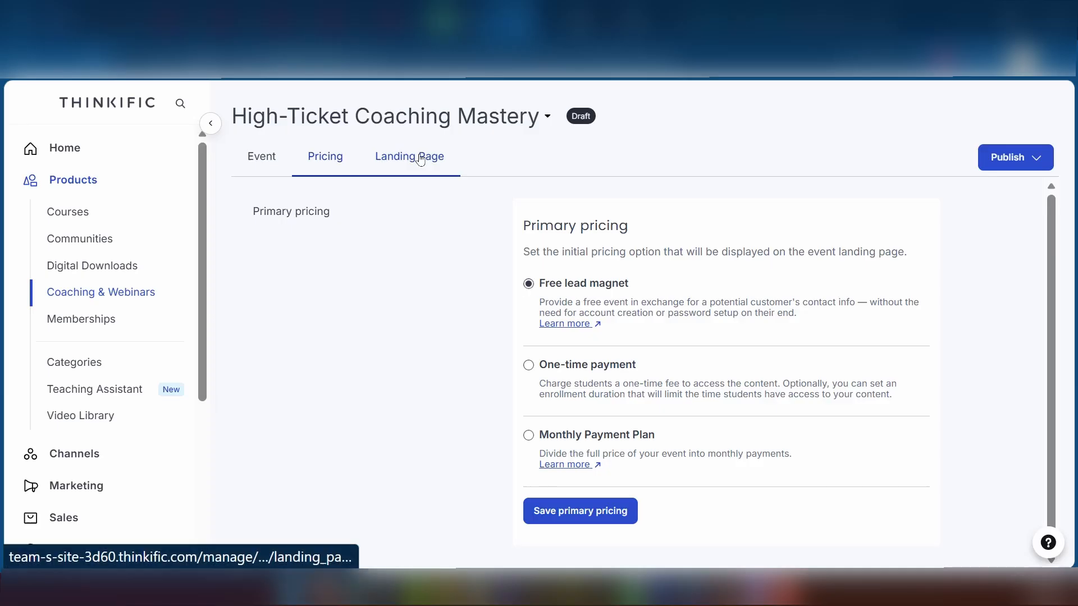
pyautogui.click(564, 523)
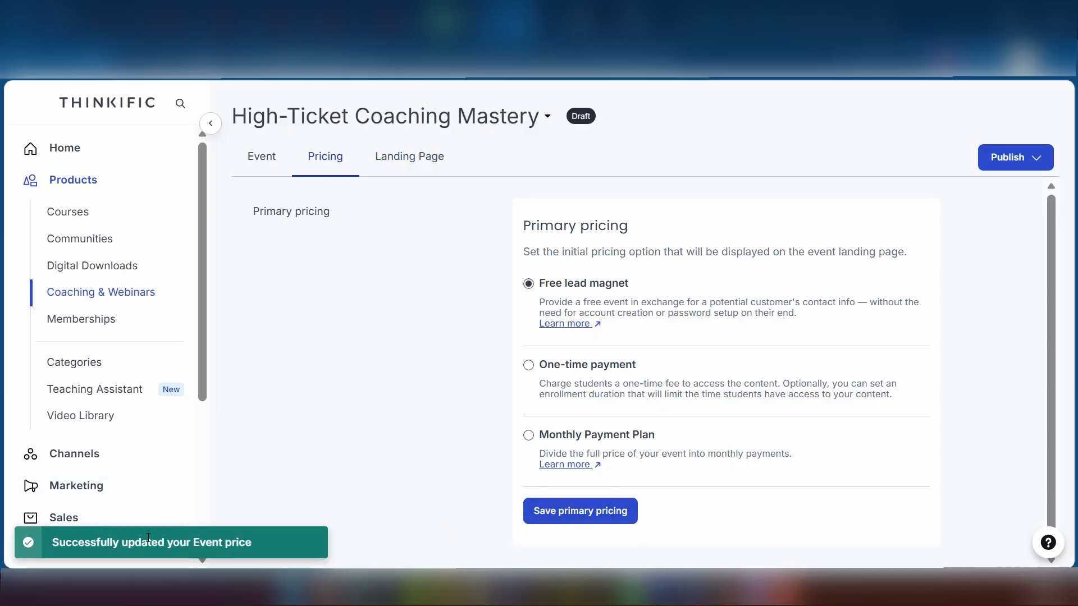
pyautogui.click(410, 160)
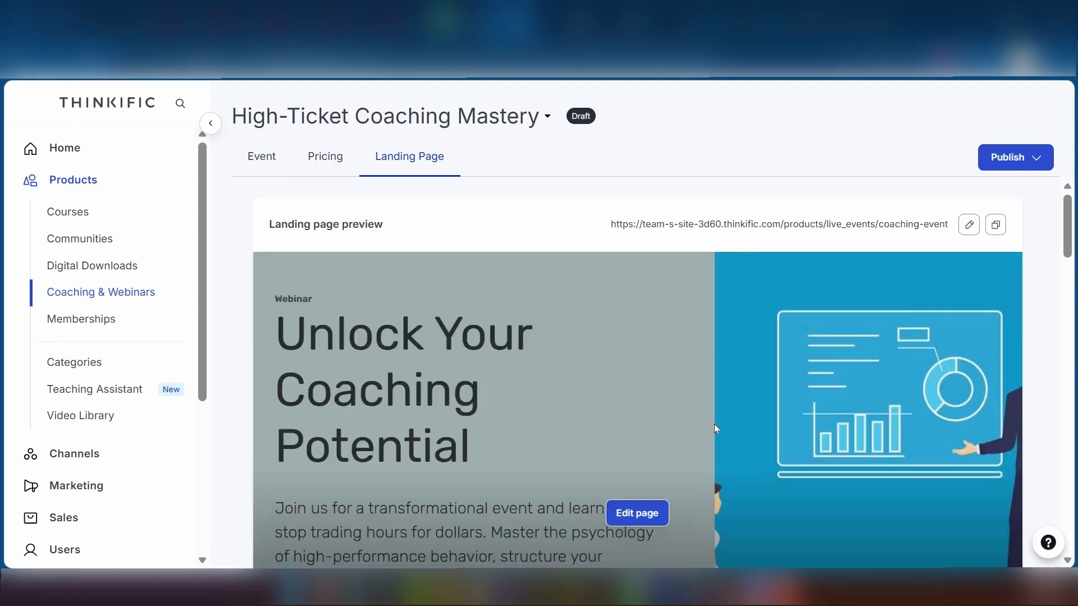
# Scroll through the 'Unlock Your Coaching Potential Event' landing page preview.
pyautogui.scroll(-2, 714, 423)
pyautogui.scroll(2, 714, 424)
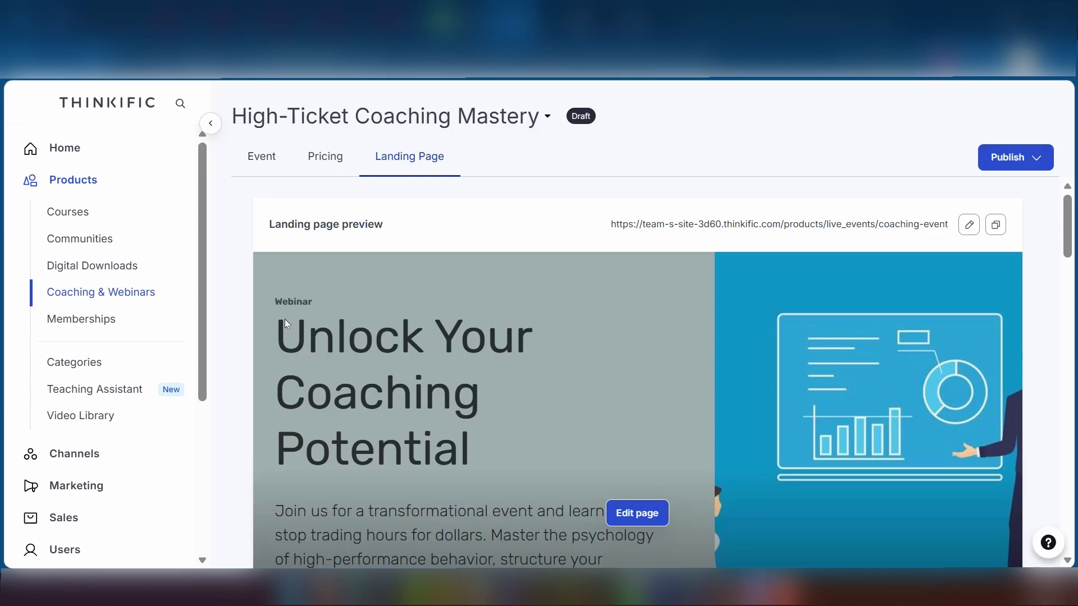
pyautogui.scroll(-3, 356, 399)
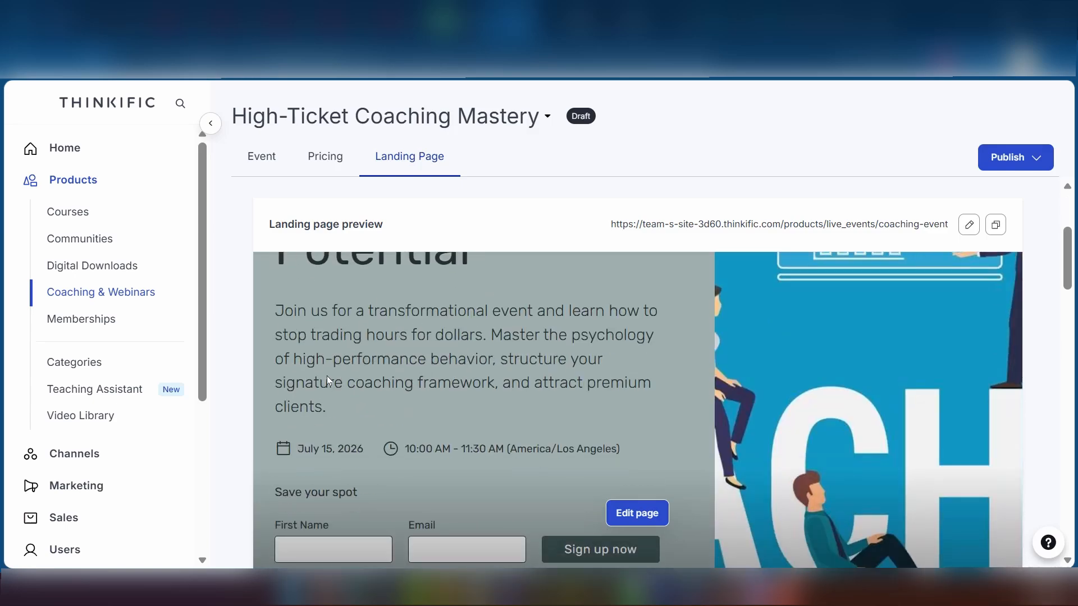
pyautogui.scroll(-3, 286, 324)
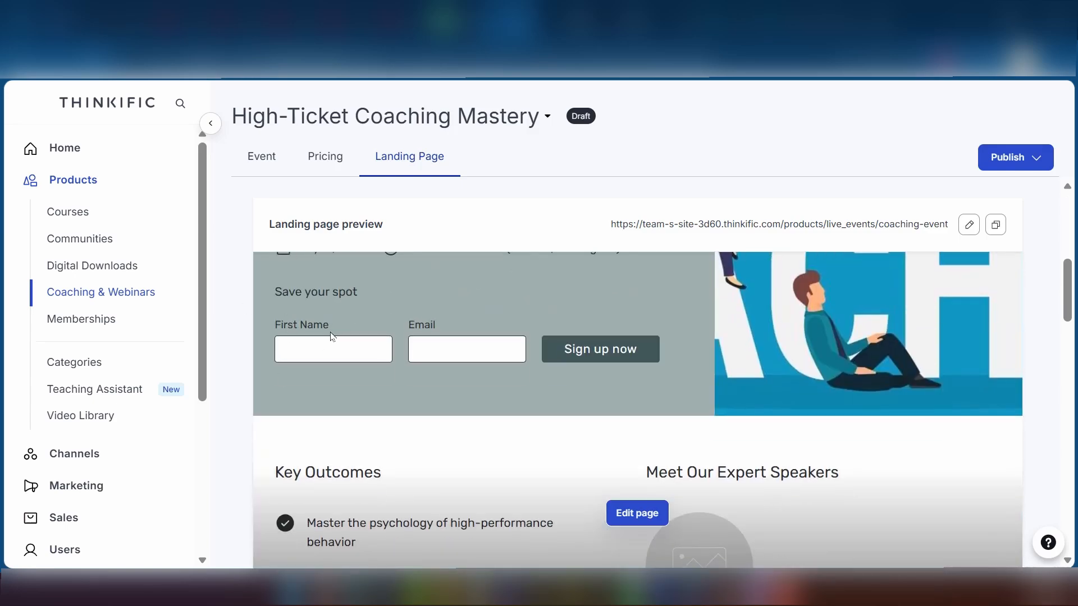
pyautogui.scroll(2, 318, 362)
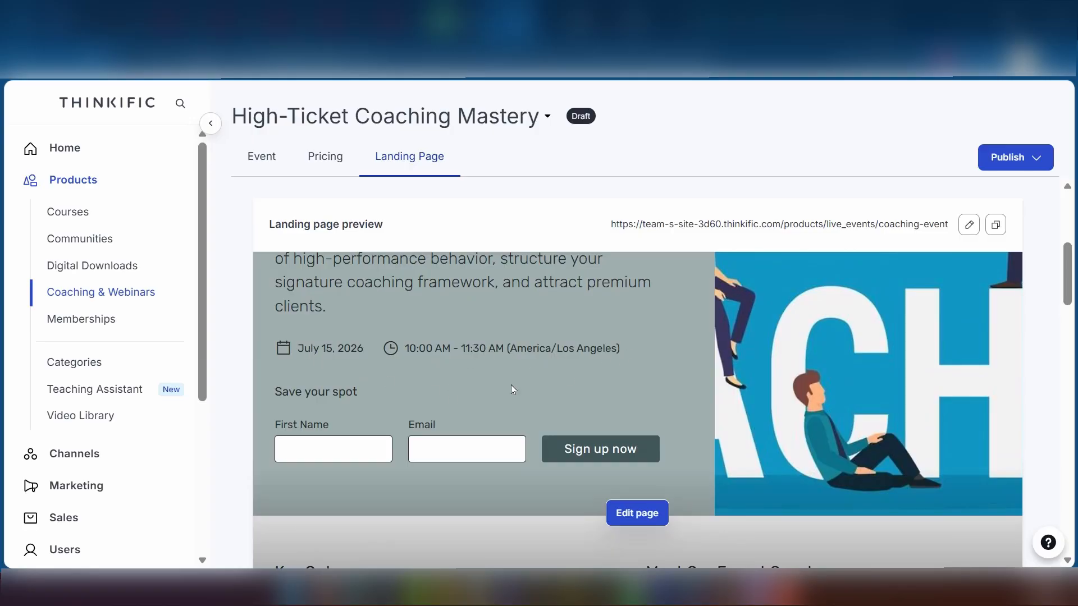
pyautogui.scroll(-2, 316, 413)
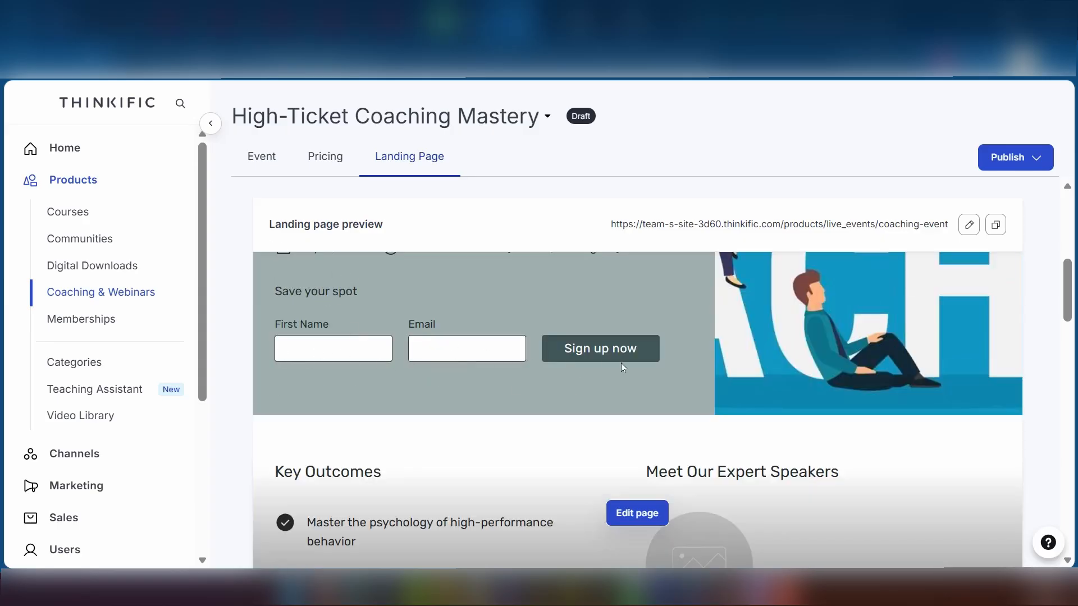
pyautogui.scroll(-8, 608, 349)
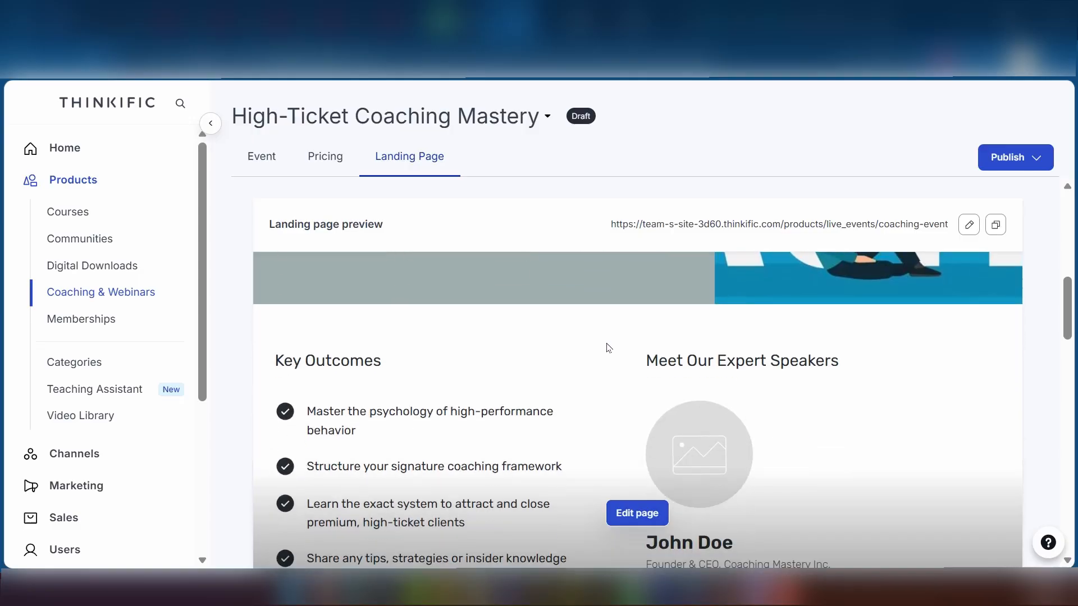
pyautogui.scroll(15, 608, 348)
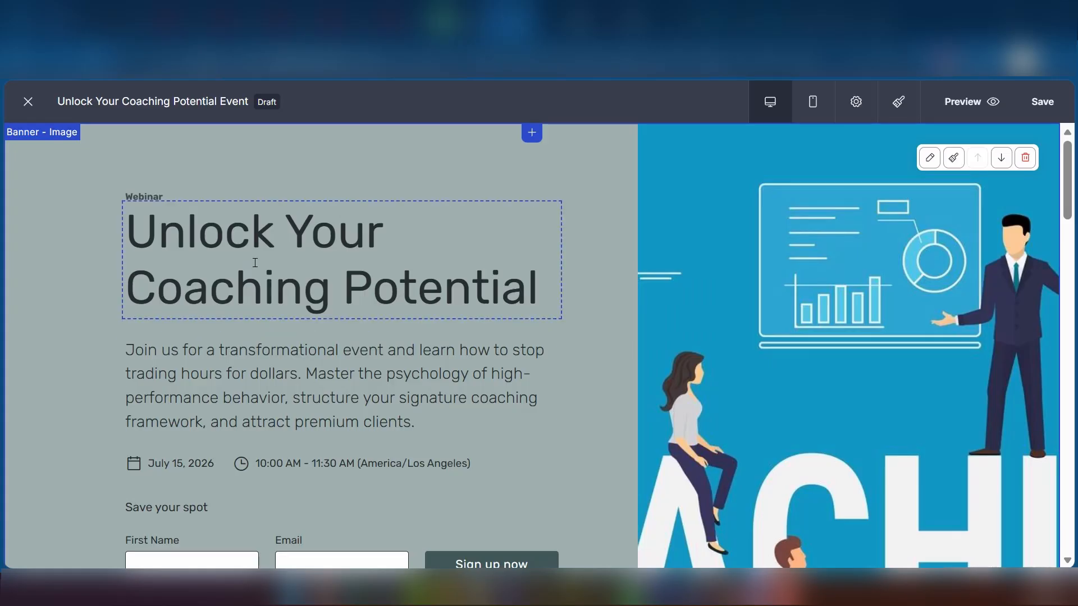
pyautogui.click(216, 237)
pyautogui.moveTo(541, 297); pyautogui.dragTo(121, 228)
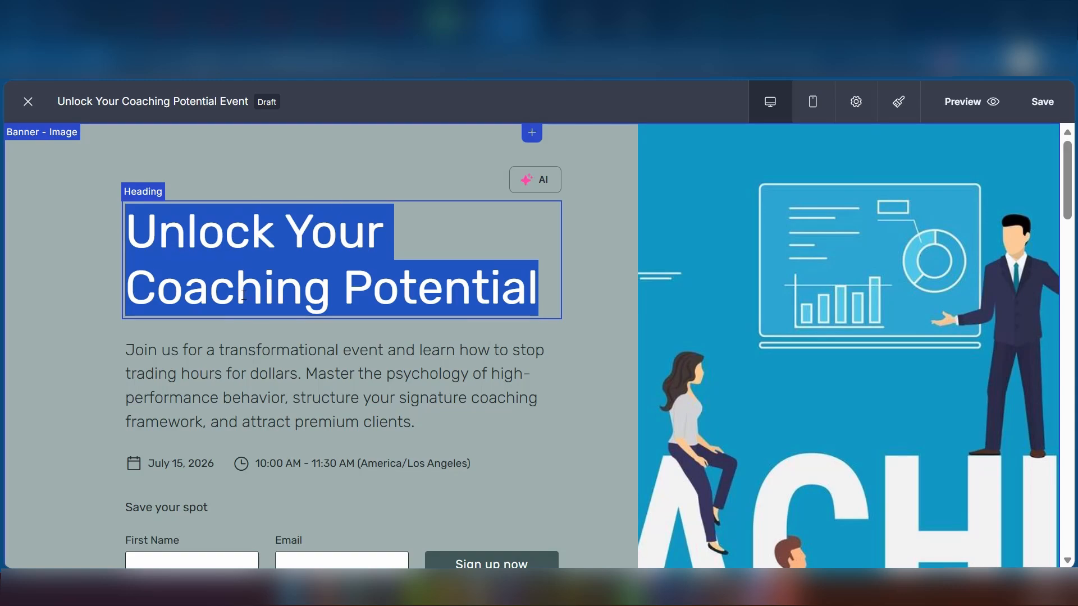
pyautogui.write('dfghdf')
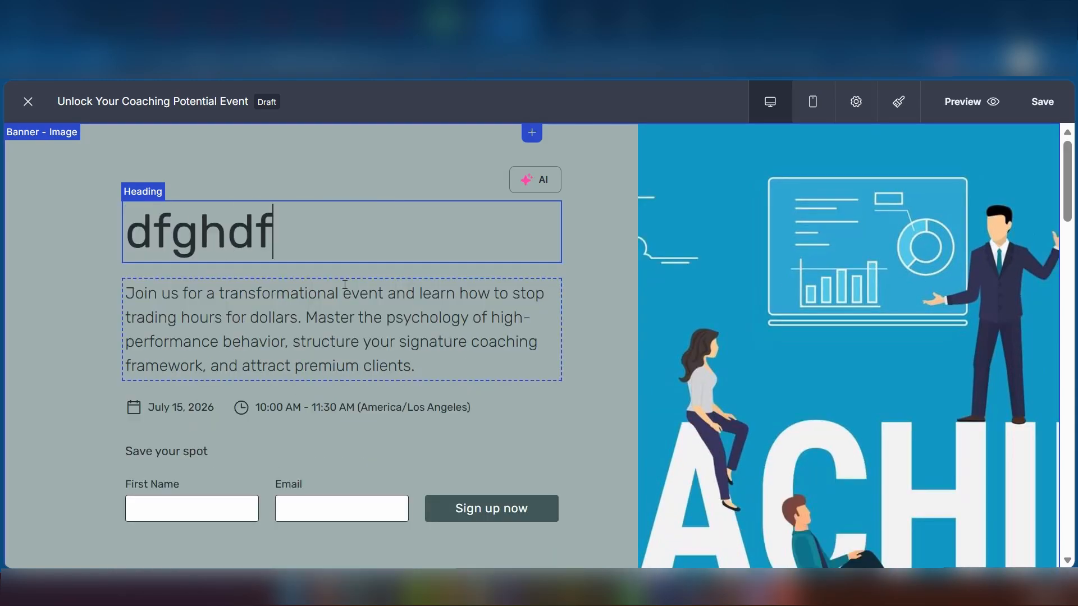
pyautogui.hotkey('ctrl', 'z')
pyautogui.click(285, 421)
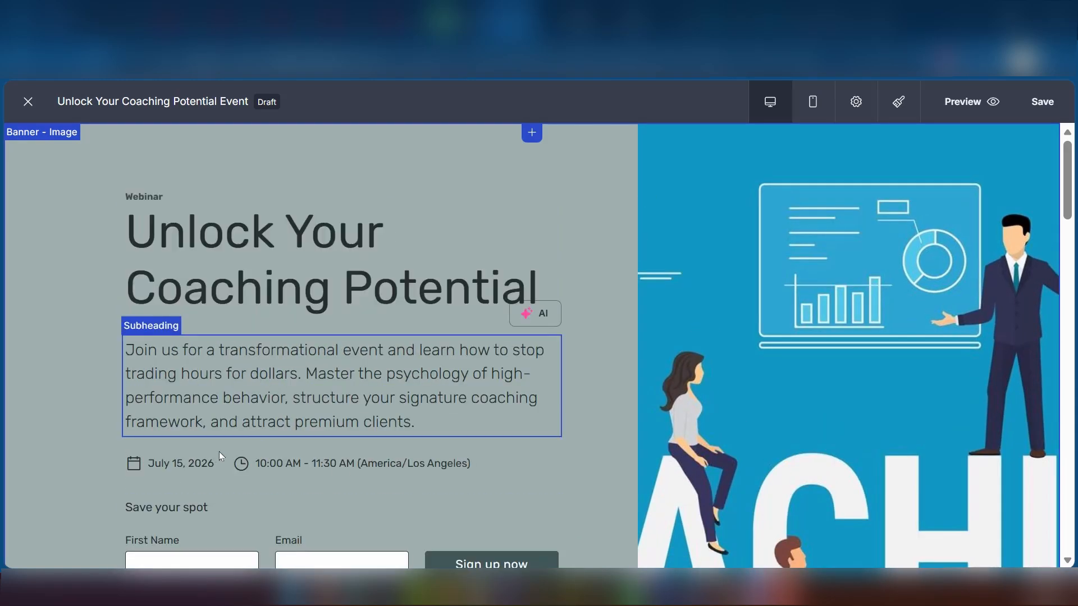
pyautogui.click(207, 465)
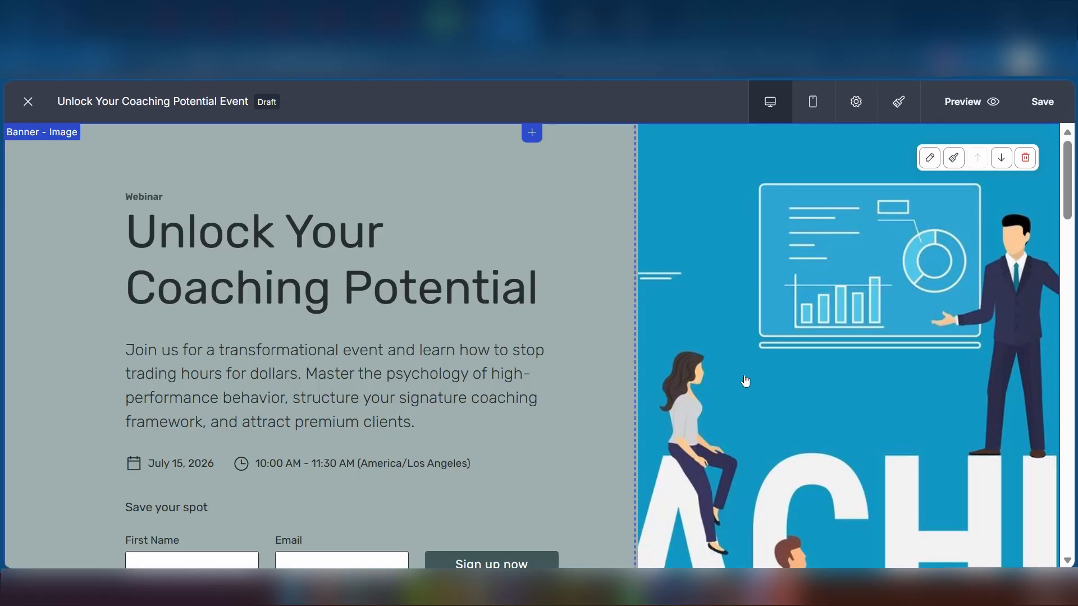
# Open the banner image settings and try the zoom, leaving it at normal size.
pyautogui.click(842, 362)
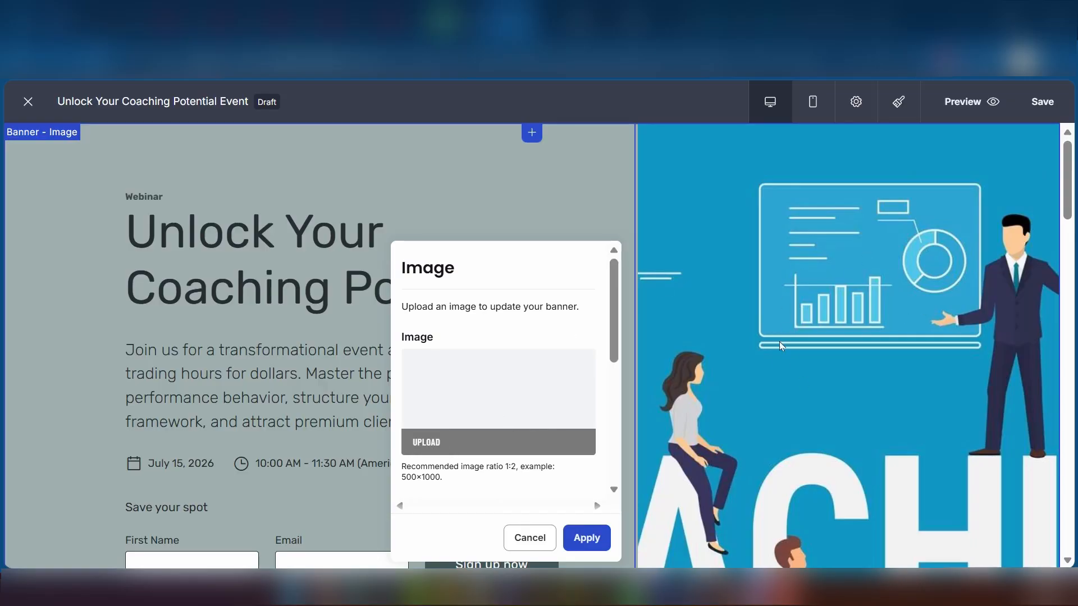
pyautogui.scroll(-5, 555, 402)
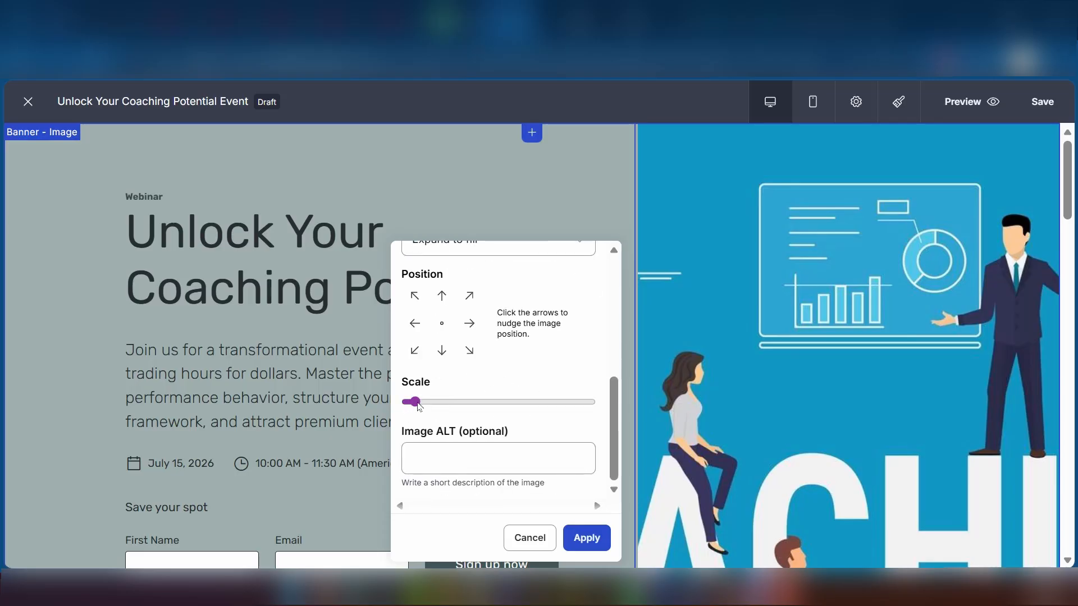
pyautogui.moveTo(412, 405)
pyautogui.mouseDown()
pyautogui.moveTo(447, 401)
pyautogui.moveTo(414, 402)
pyautogui.mouseUp()
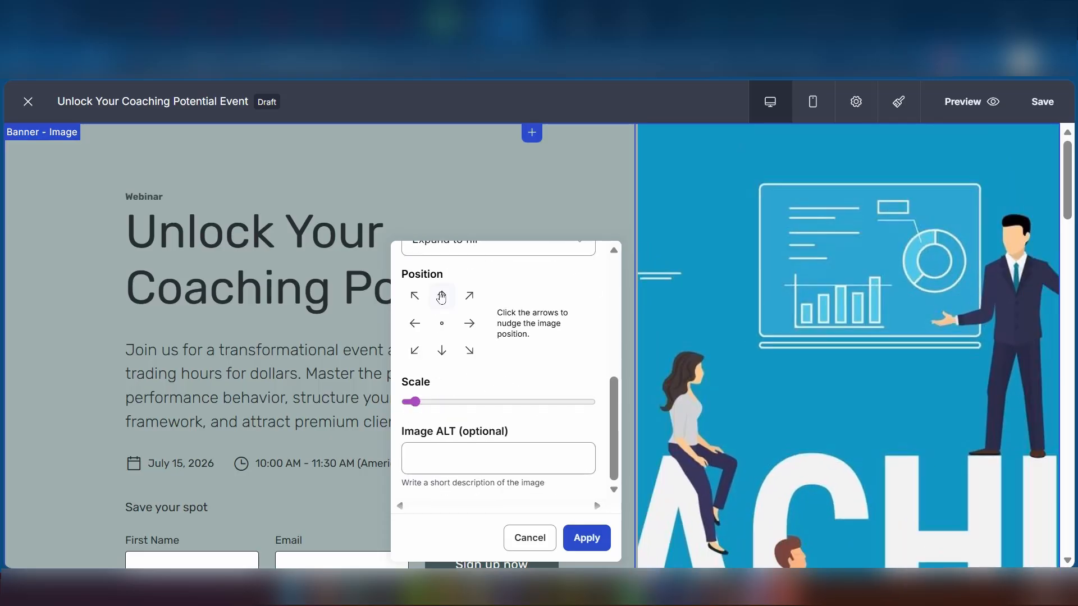
# Shift the banner image left to show the presenter and seated figures, and apply the position.
pyautogui.click(469, 351)
pyautogui.click(478, 329)
pyautogui.click(478, 329)
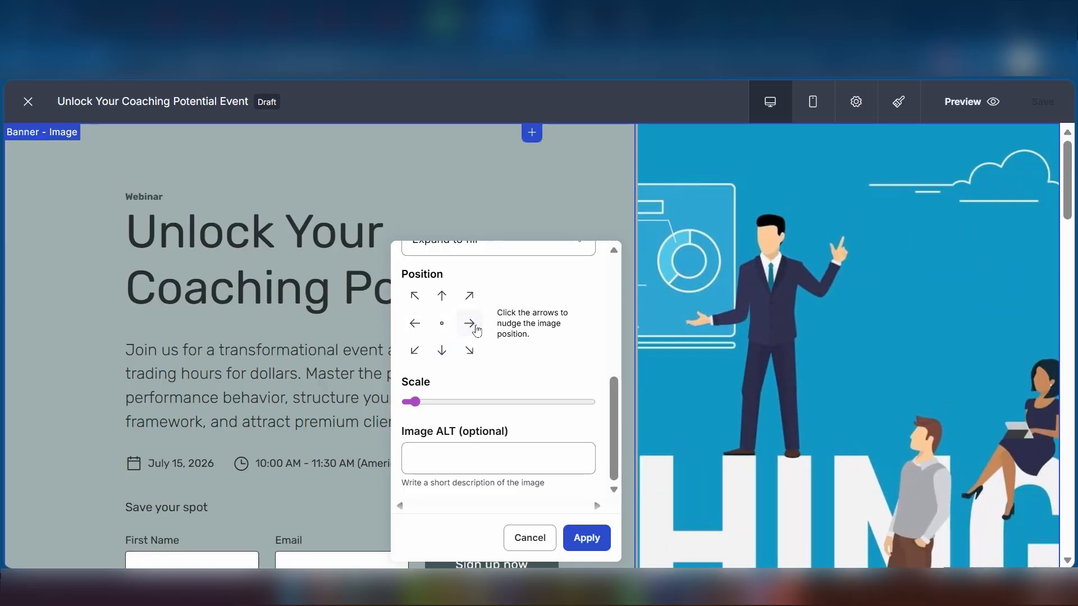
pyautogui.click(478, 329)
pyautogui.scroll(-5, 579, 339)
pyautogui.click(586, 355)
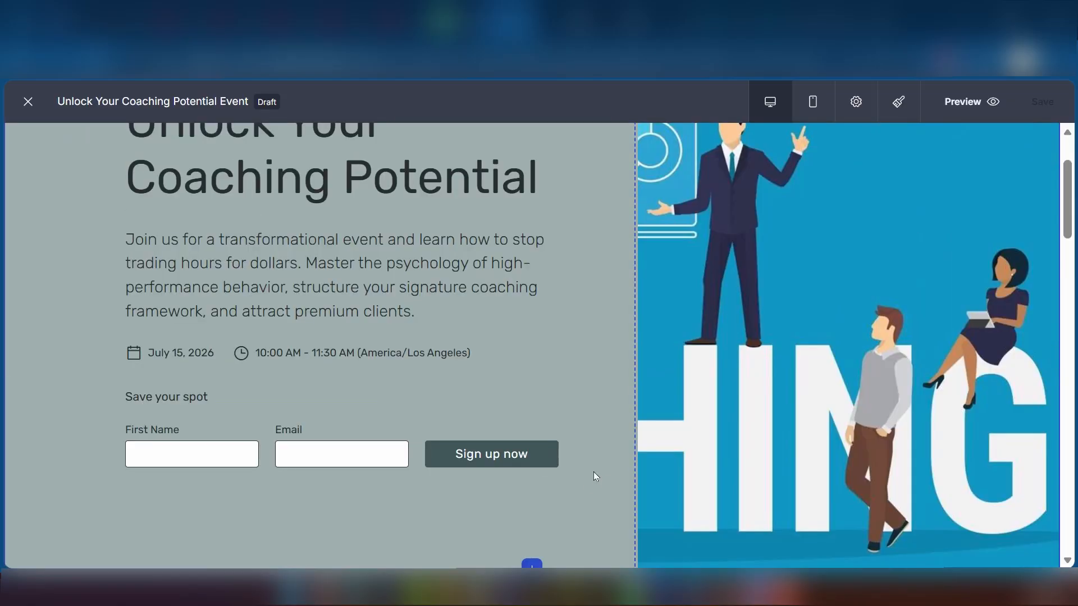
pyautogui.scroll(-5, 474, 282)
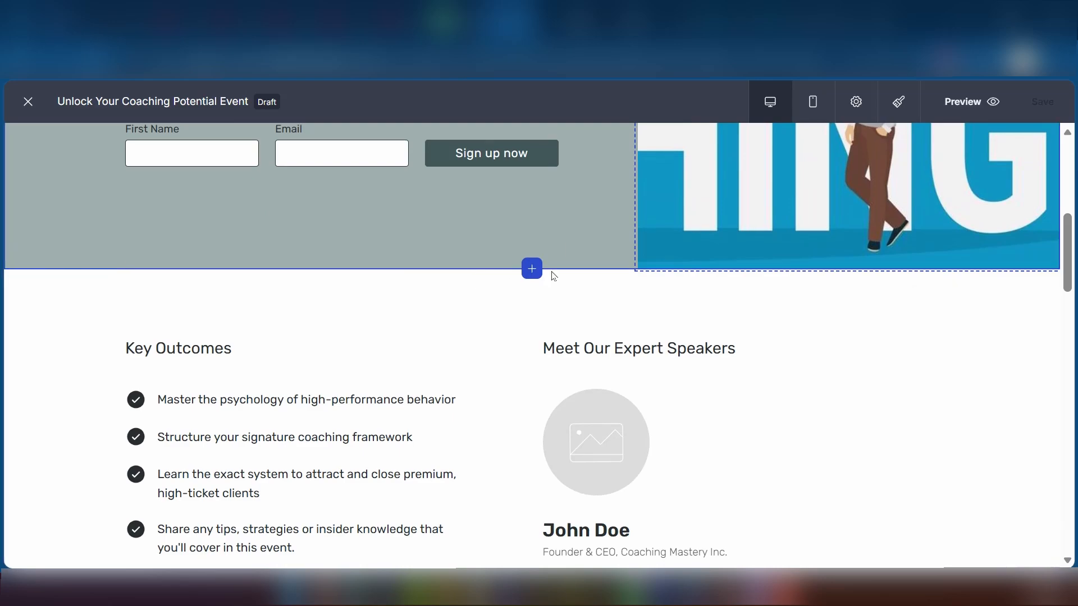
pyautogui.scroll(-3, 554, 271)
pyautogui.click(614, 252)
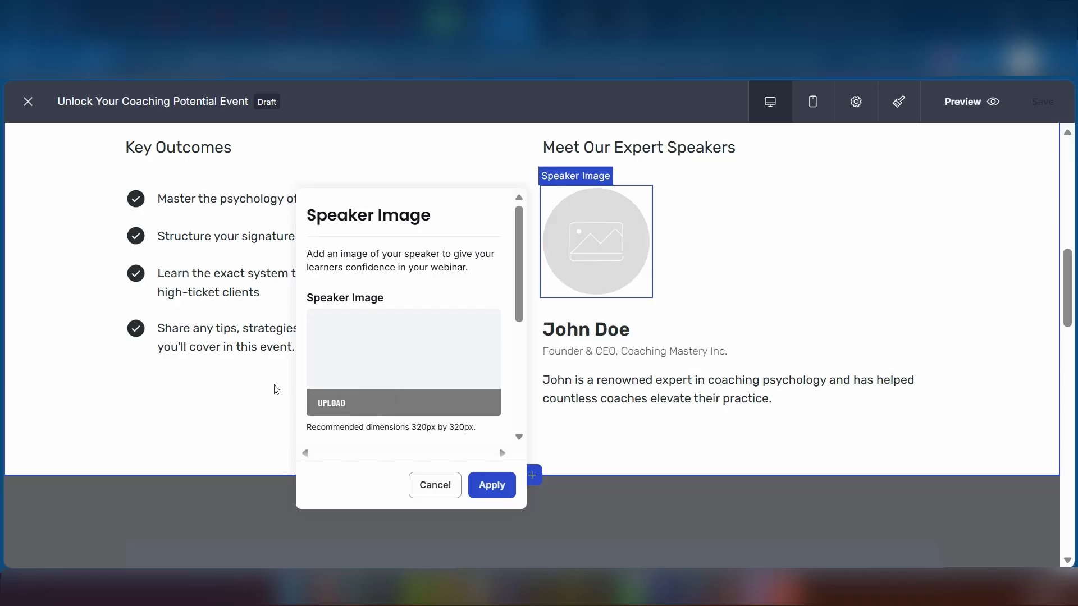
pyautogui.click(125, 427)
pyautogui.scroll(5, 224, 402)
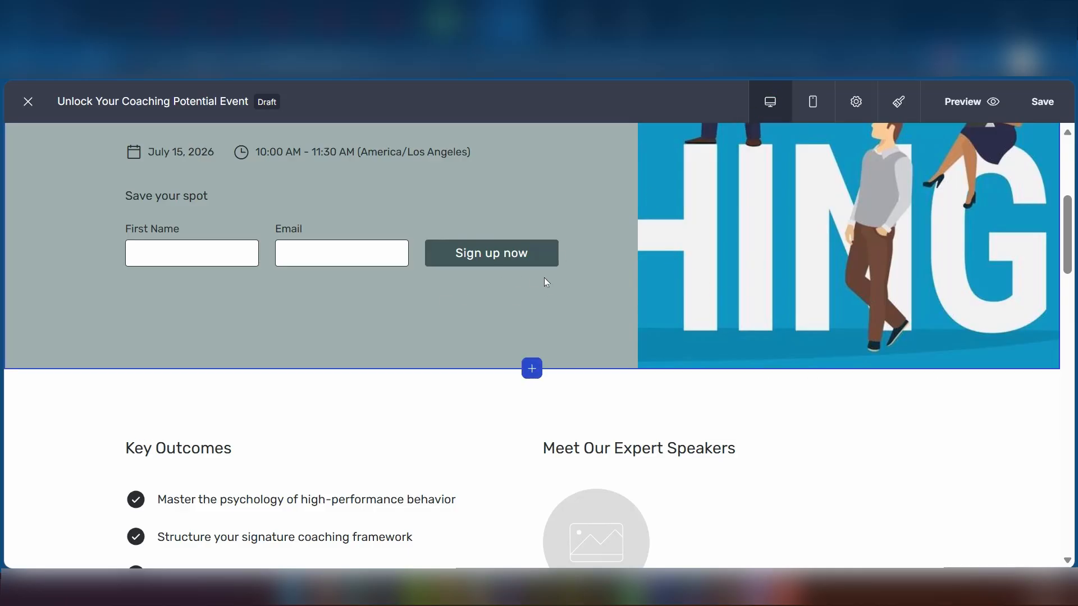
# Preview the event landing page at mobile width and scroll through it.
pyautogui.click(815, 104)
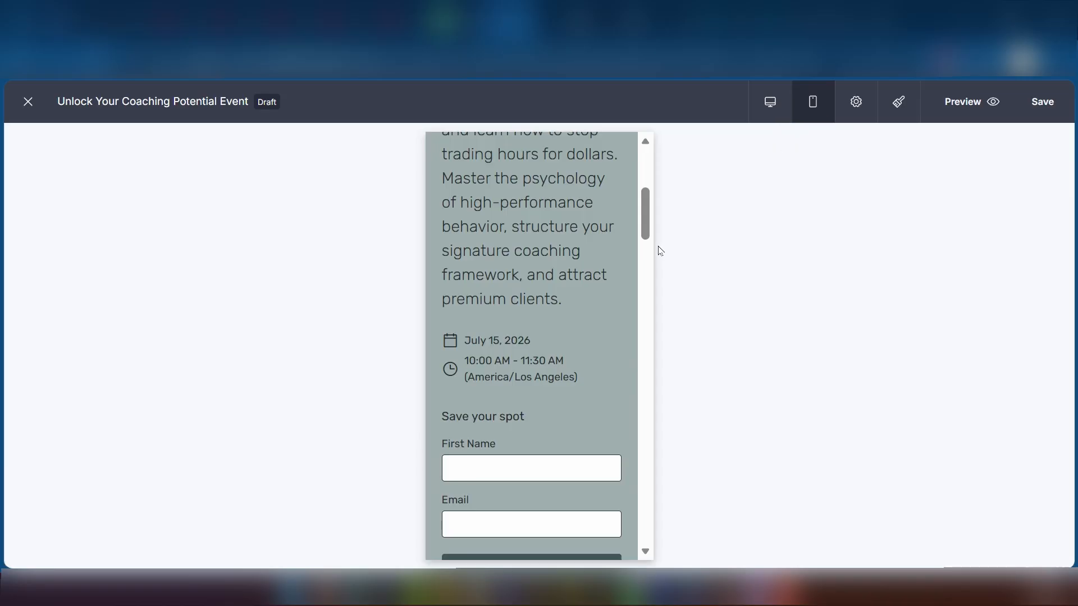
pyautogui.scroll(5, 568, 322)
pyautogui.scroll(-8, 567, 322)
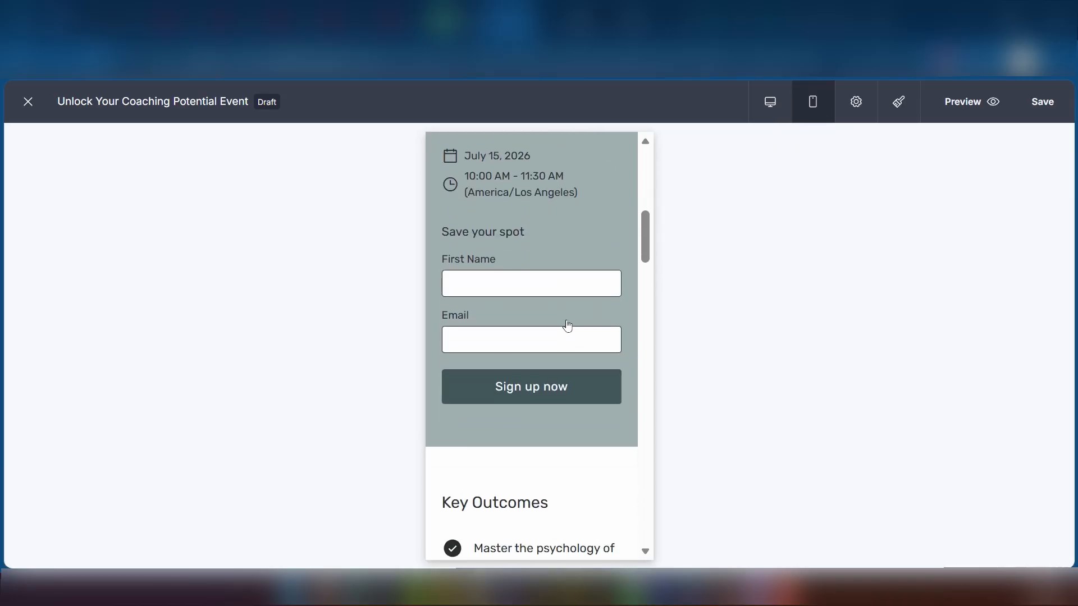
pyautogui.scroll(-20, 567, 327)
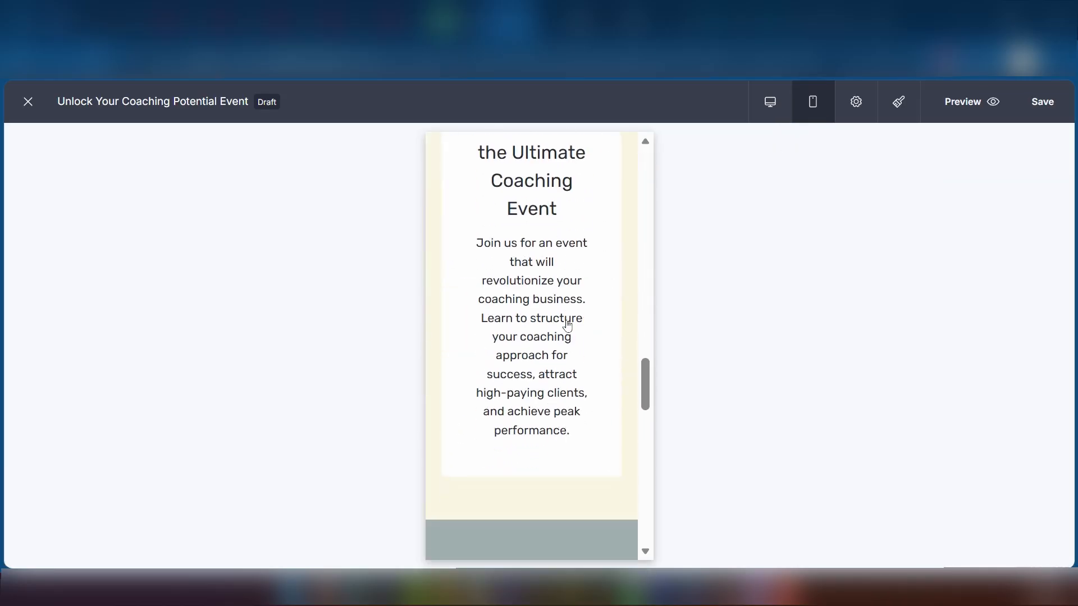
pyautogui.scroll(-12, 567, 326)
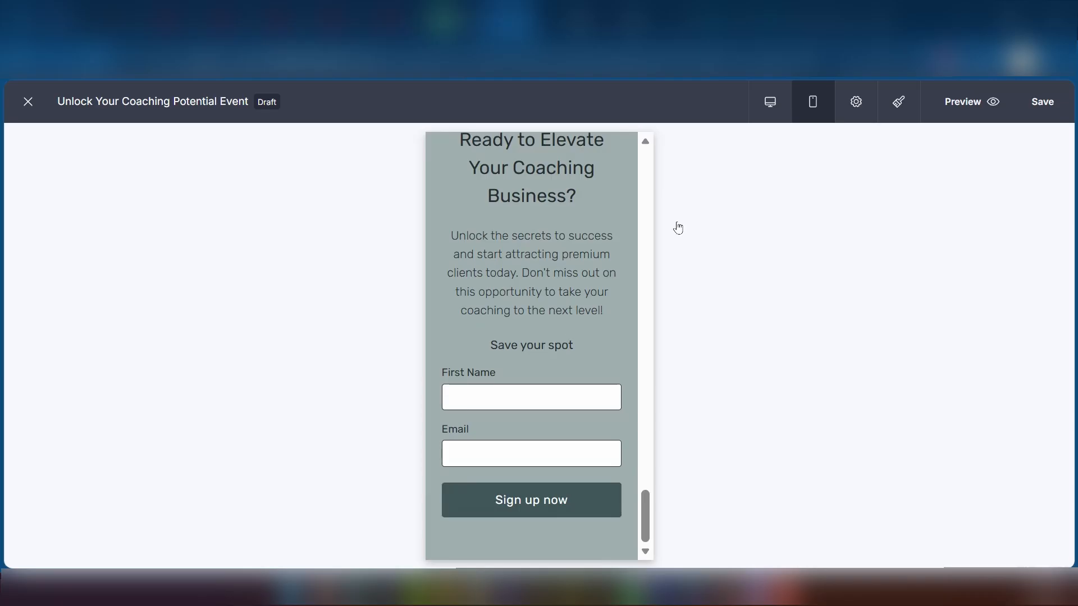
# Return to the desktop layout, scroll back to the top, and save the landing page.
pyautogui.click(770, 102)
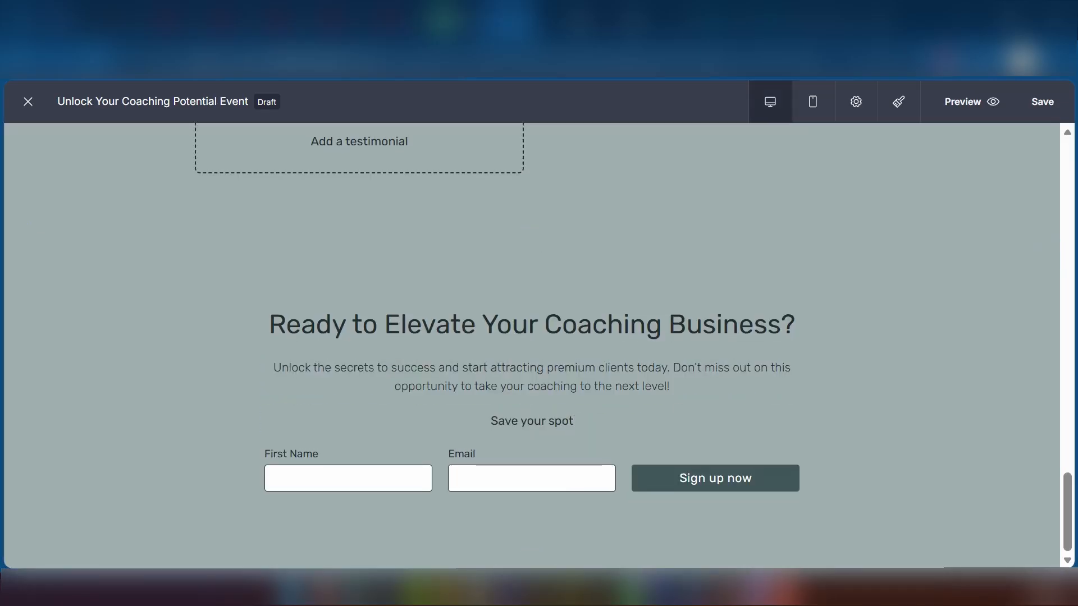
pyautogui.scroll(12, 777, 405)
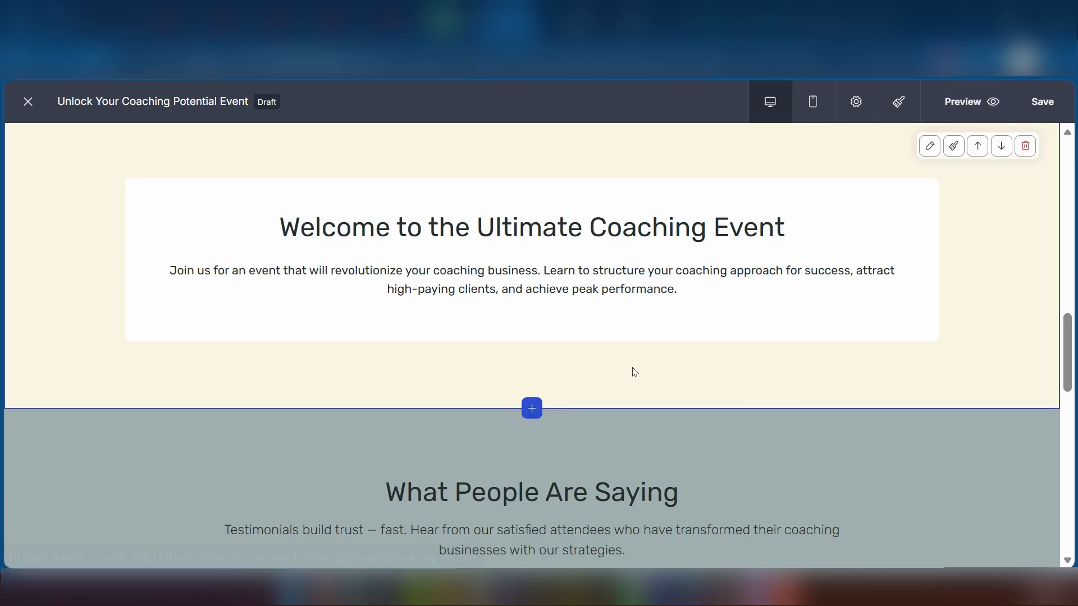
pyautogui.scroll(10, 634, 372)
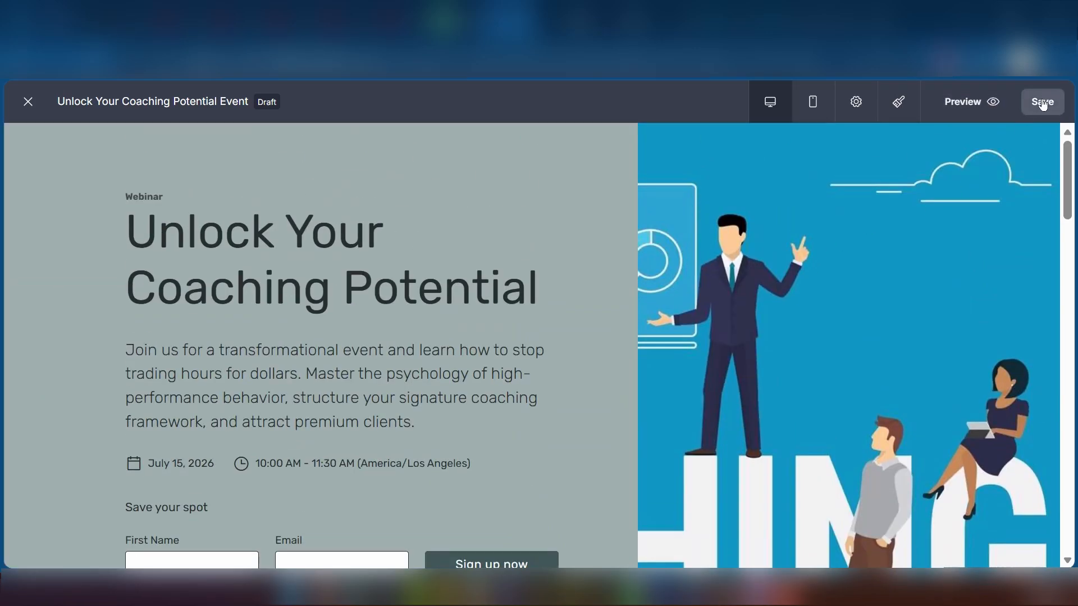
pyautogui.click(1043, 104)
# Exit the editor back to High-Ticket Coaching Mastery's Landing Page tab and scroll the sidebar.
pyautogui.click(29, 105)
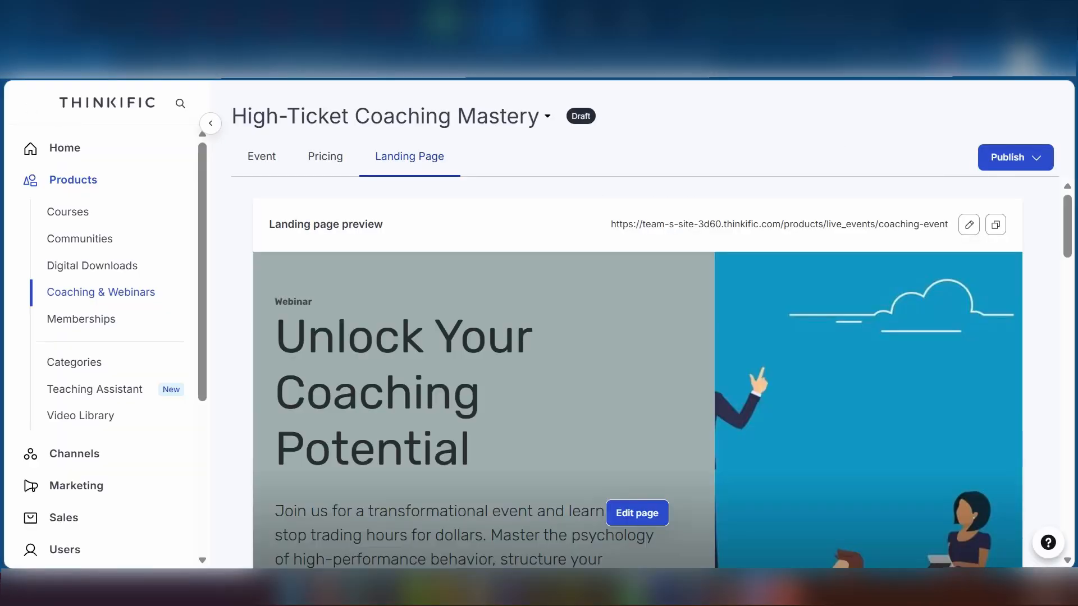
pyautogui.scroll(-5, 112, 308)
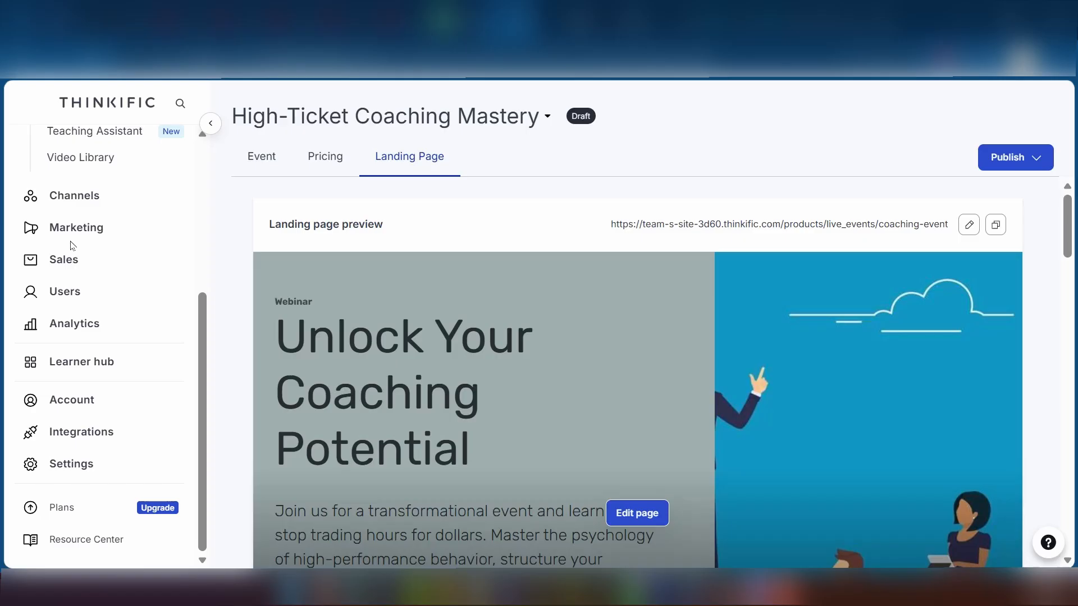
pyautogui.scroll(5, 84, 256)
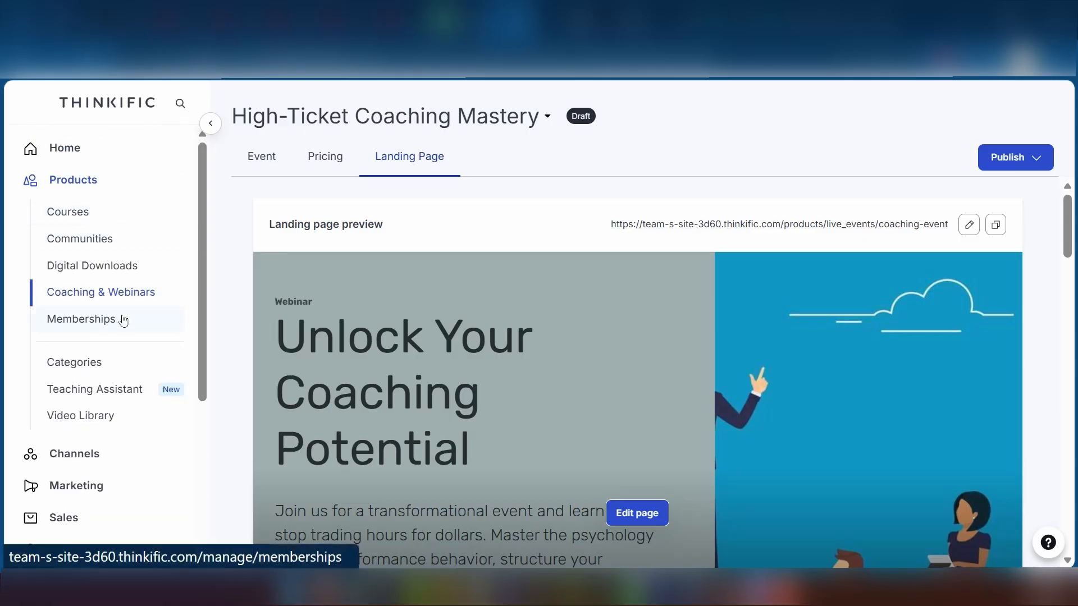
pyautogui.scroll(-4, 122, 320)
# Visit the Marketing Leads page, then Funnels, dismissing the Create a funnel dialog.
pyautogui.click(64, 286)
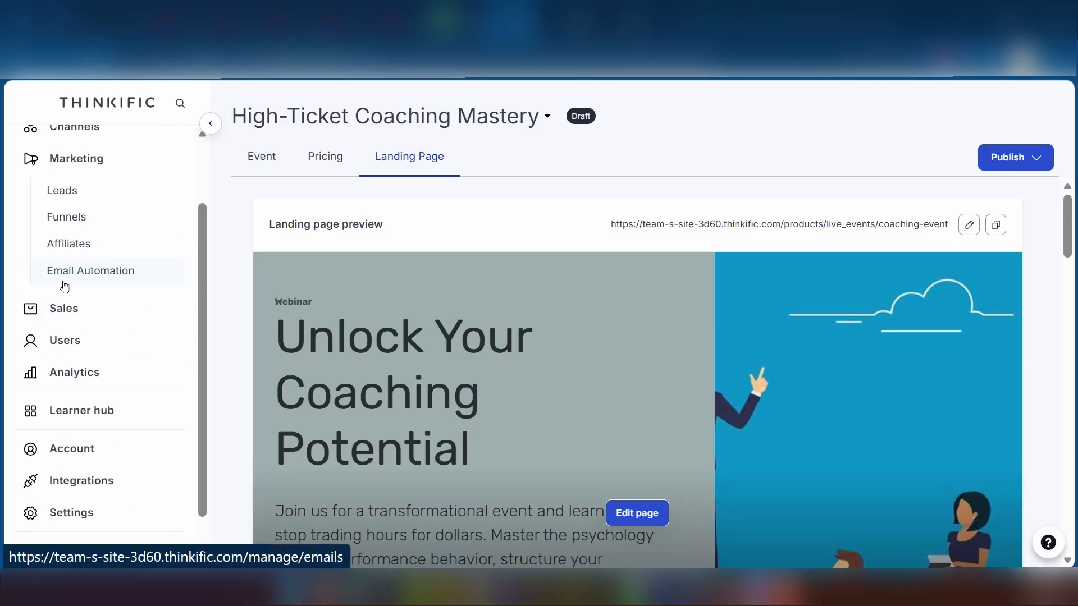
pyautogui.click(61, 194)
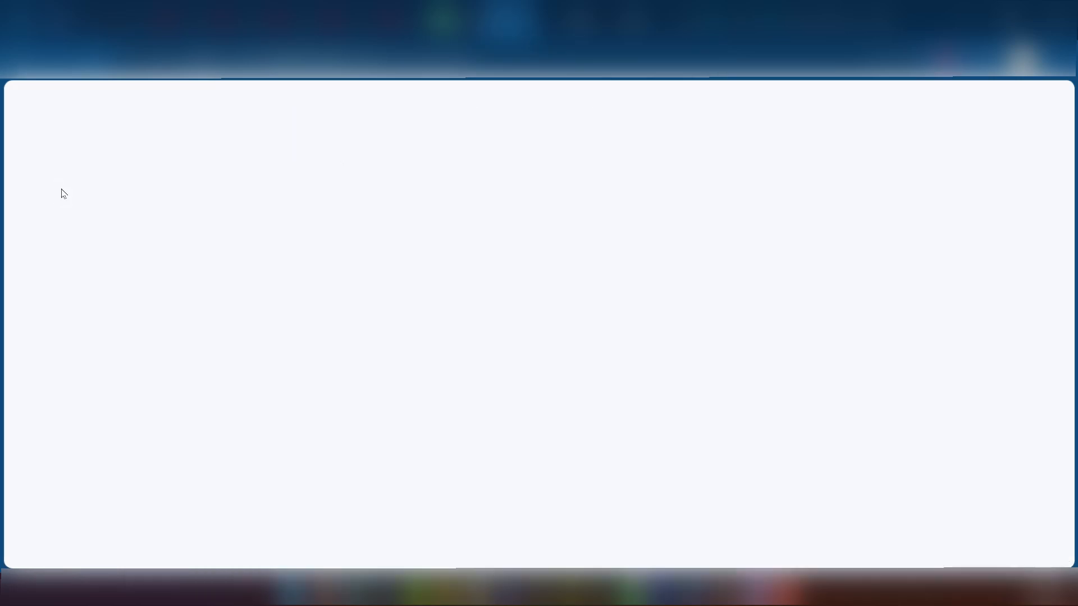
pyautogui.click(69, 308)
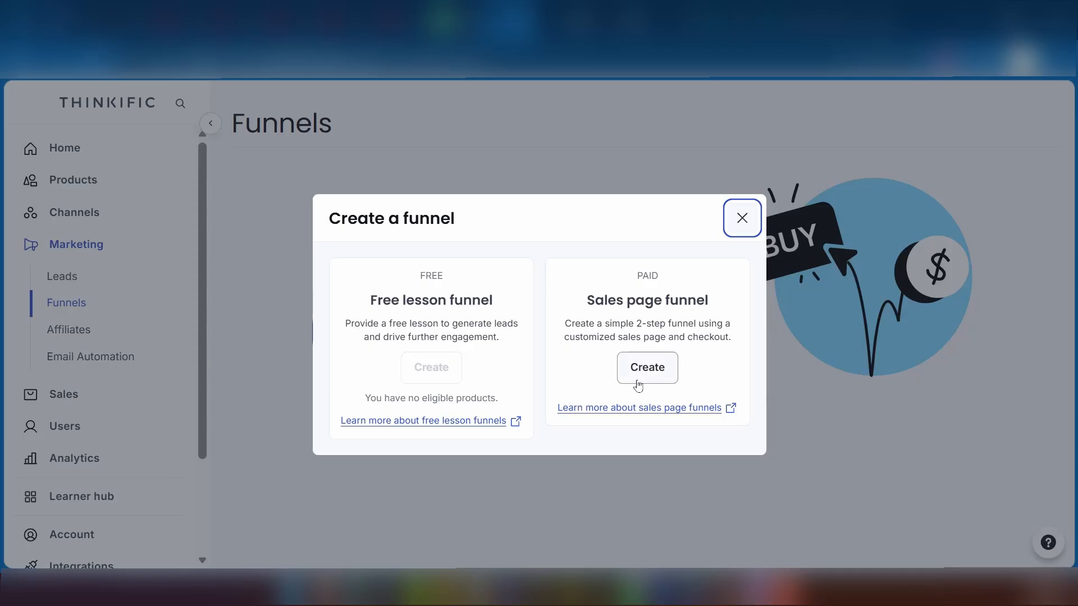
pyautogui.click(742, 218)
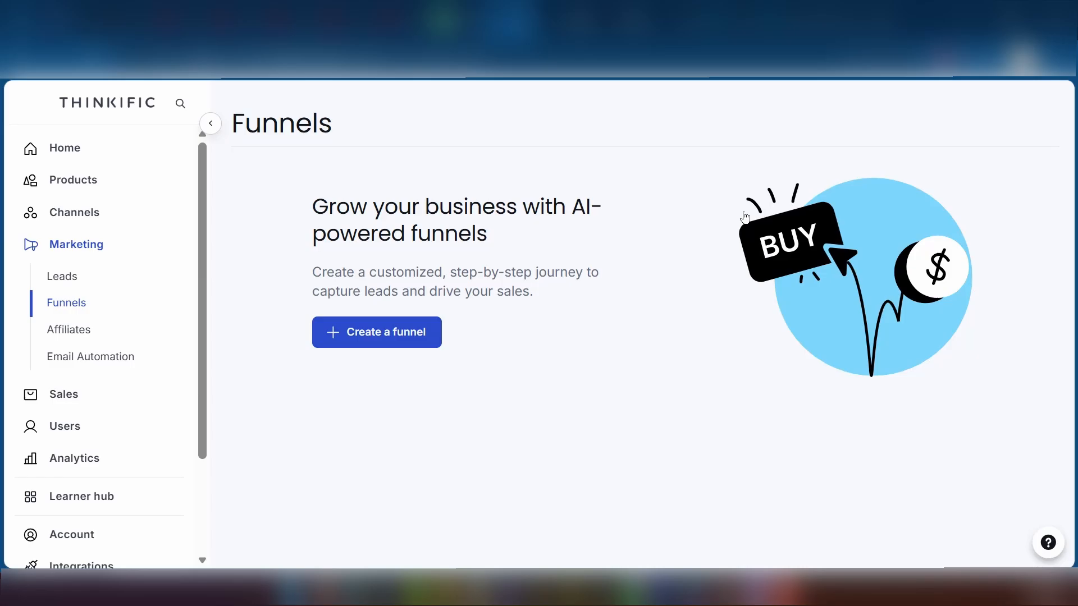
pyautogui.click(86, 397)
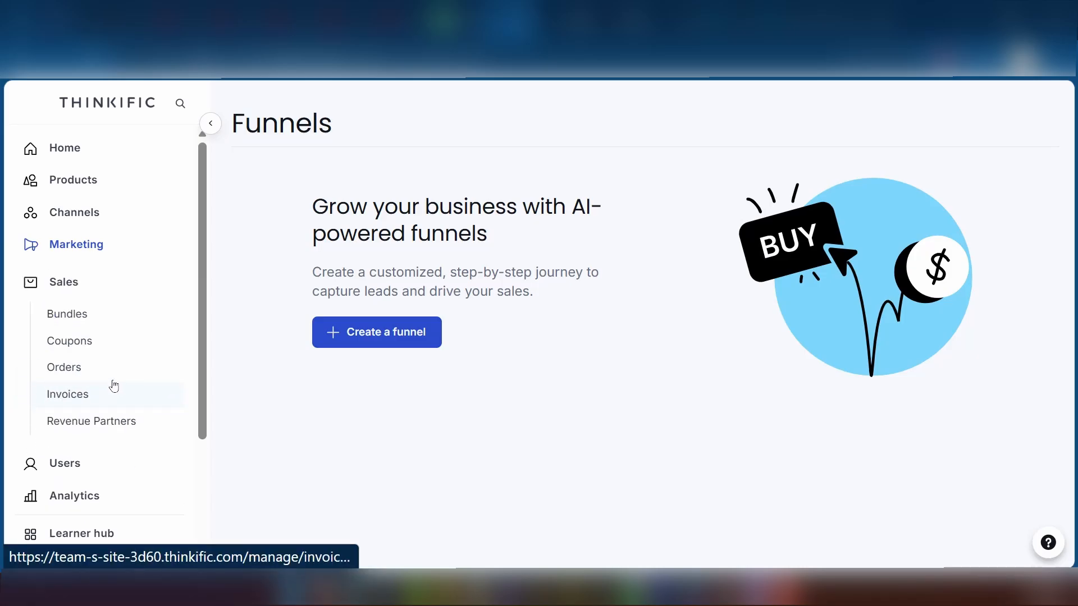
# Visit the Bundles, Coupons and Invoices sales pages in turn.
pyautogui.click(100, 336)
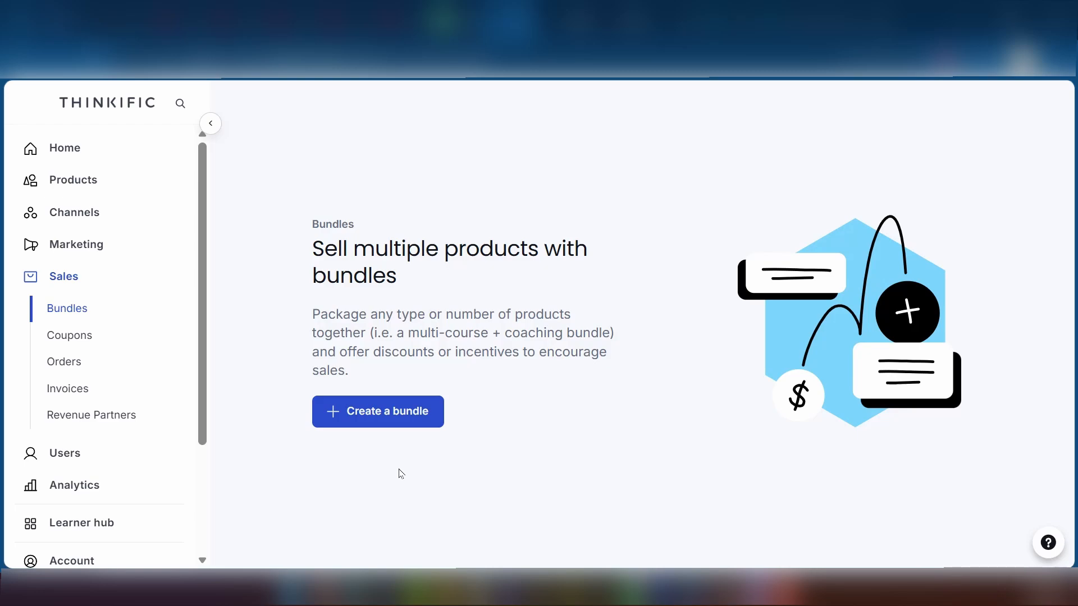
pyautogui.click(90, 337)
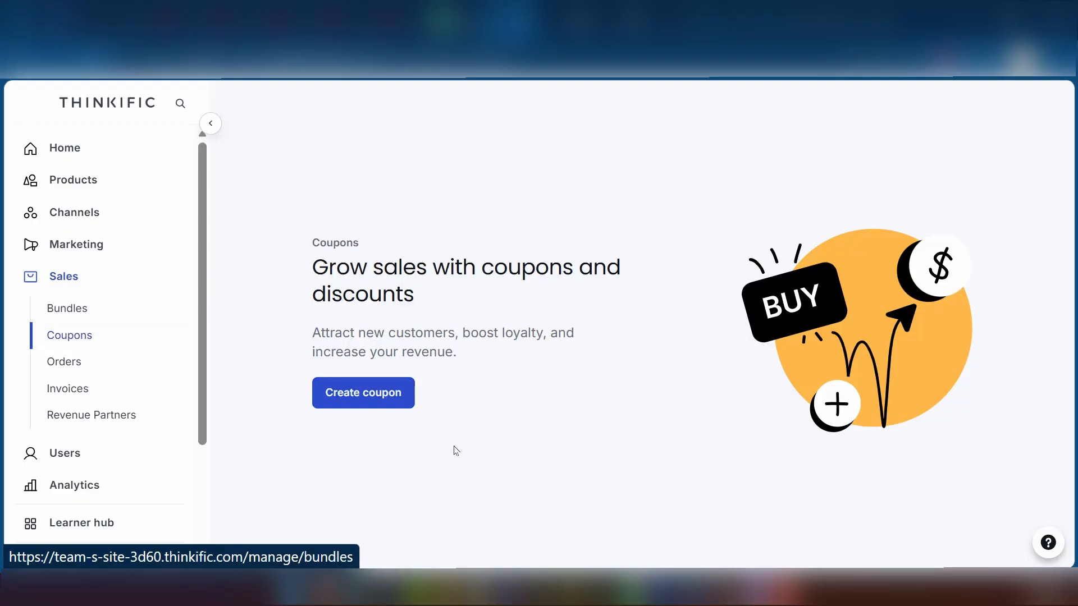
pyautogui.click(79, 390)
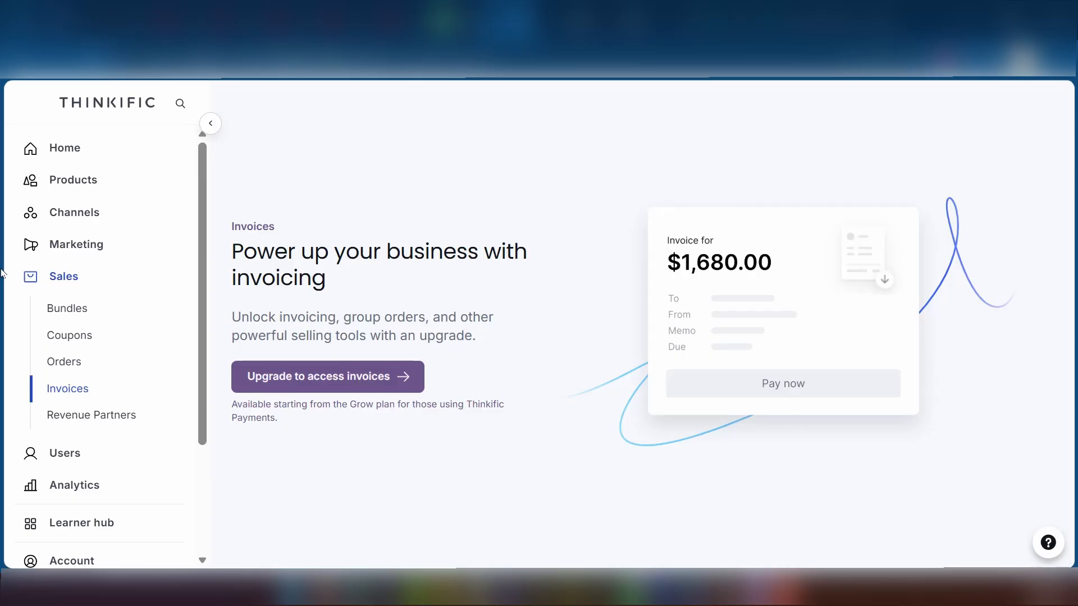
pyautogui.scroll(-3, 123, 254)
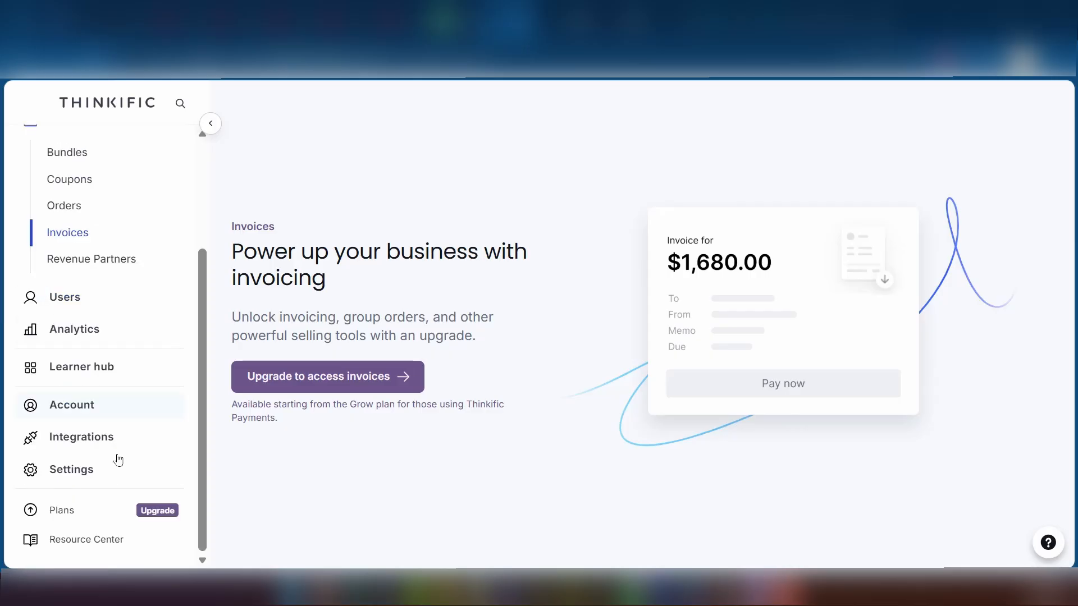
# Open the Analytics Marketing report and scroll to the referring domains and landing page tables.
pyautogui.click(87, 337)
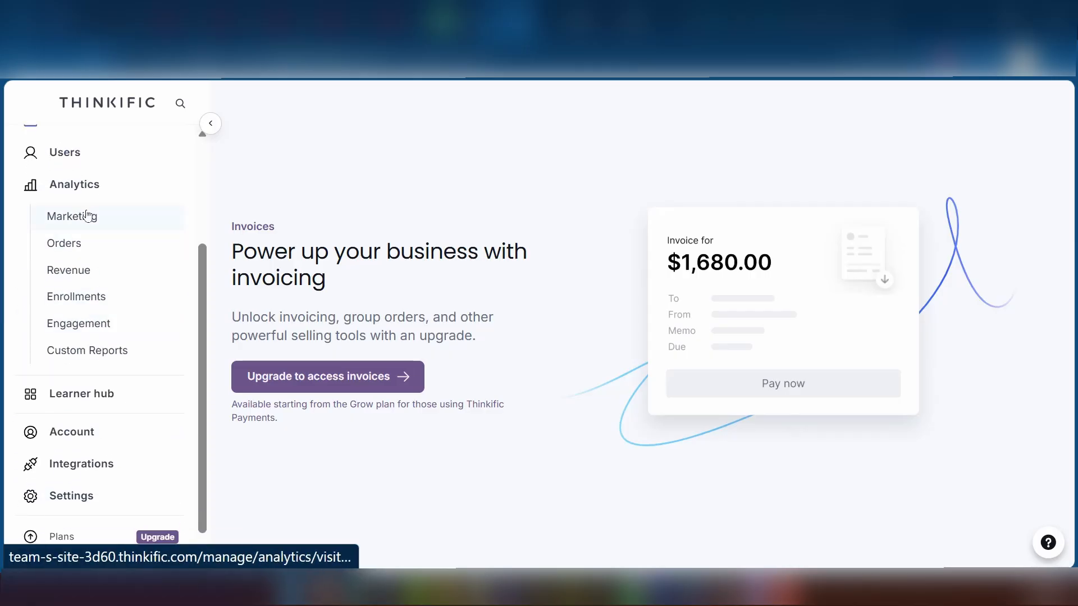
pyautogui.click(98, 216)
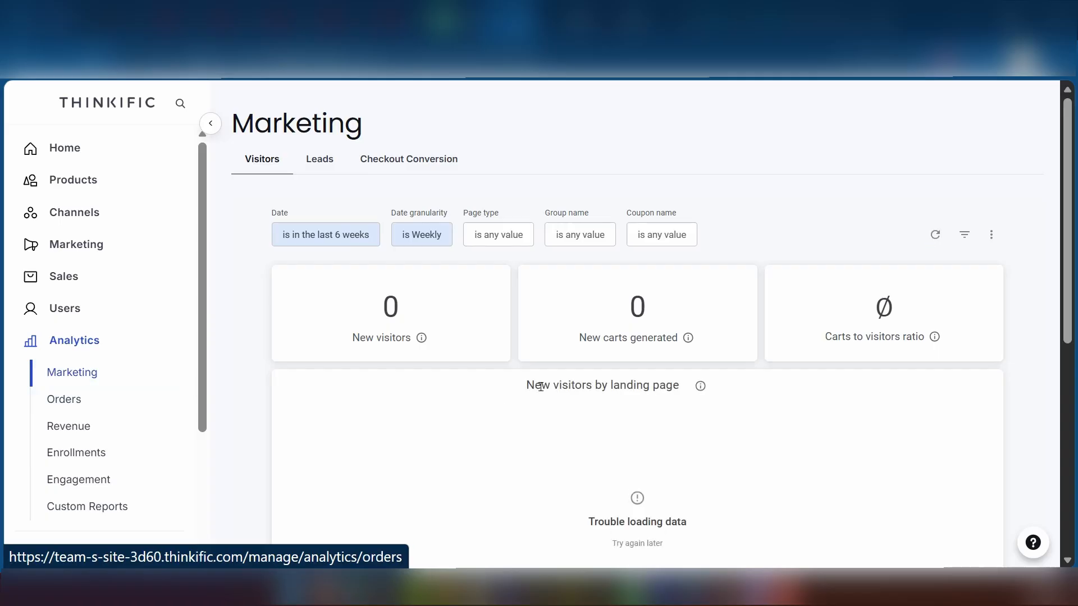
pyautogui.scroll(-2, 567, 349)
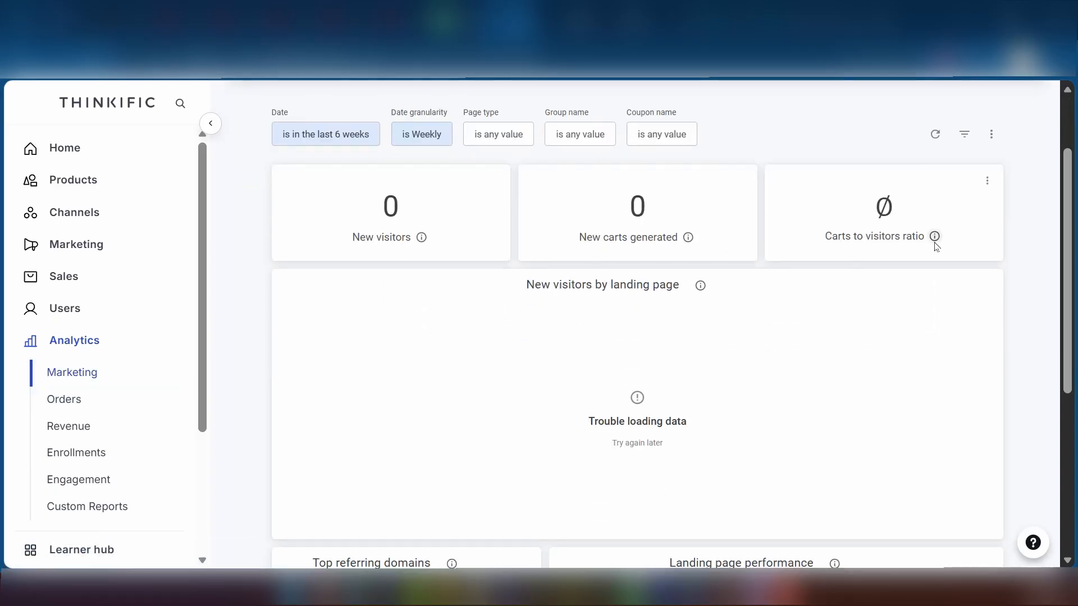
pyautogui.scroll(-5, 615, 344)
pyautogui.scroll(-1, 584, 358)
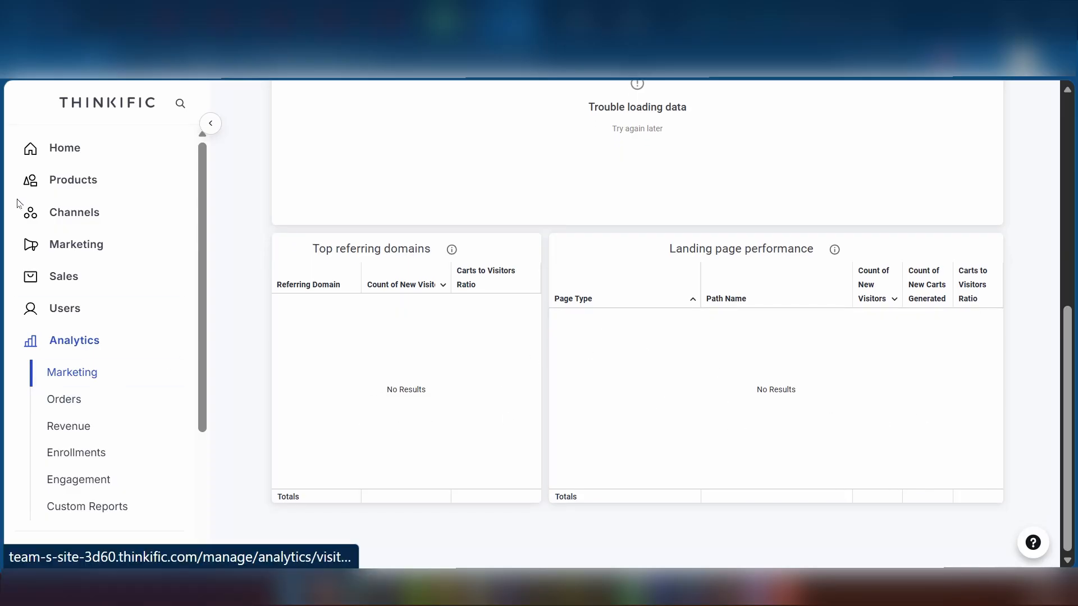
pyautogui.click(67, 186)
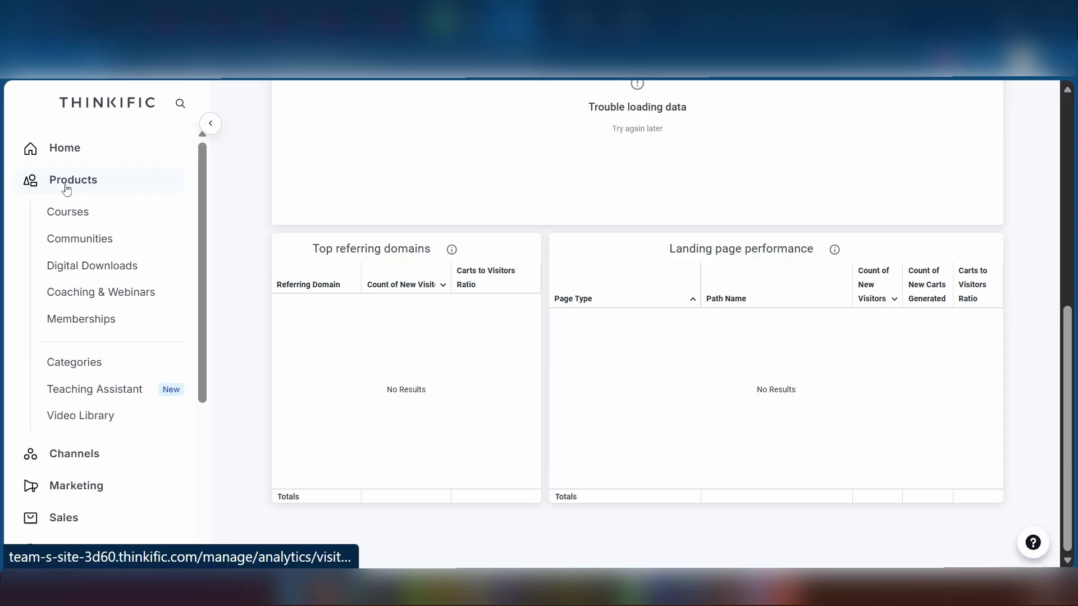
# View the Communities product page, then the Memberships page with its recurring-revenue intro.
pyautogui.click(73, 247)
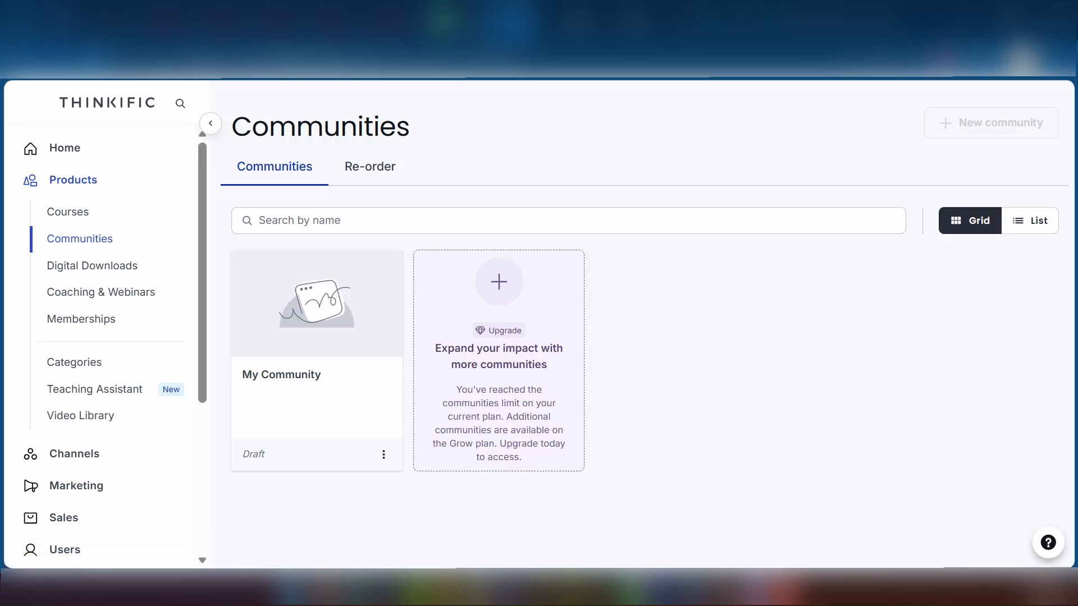
pyautogui.click(68, 319)
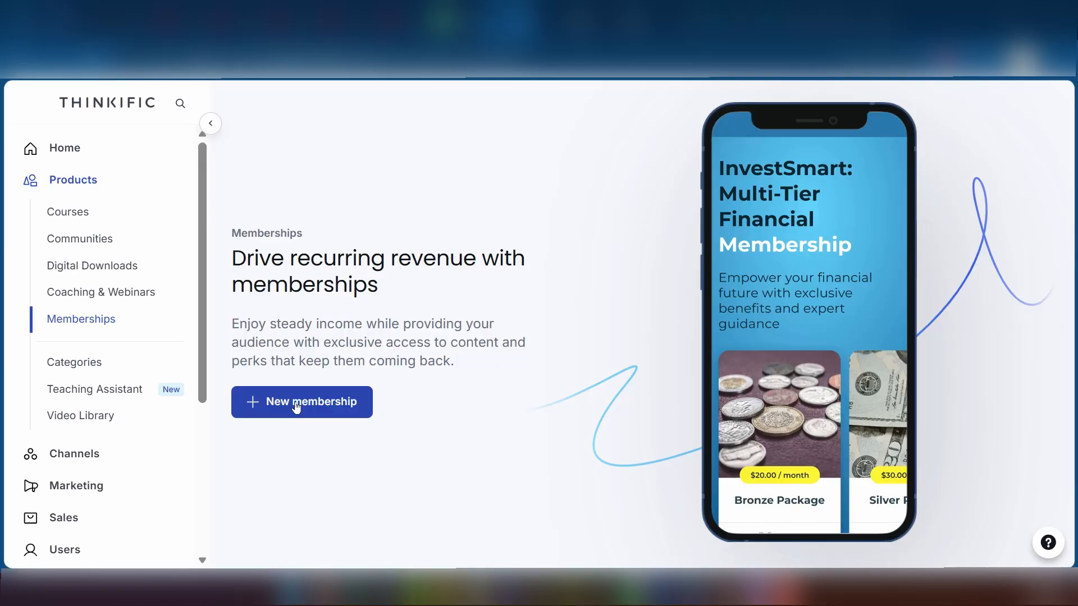
pyautogui.scroll(-5, 100, 326)
pyautogui.scroll(5, 98, 320)
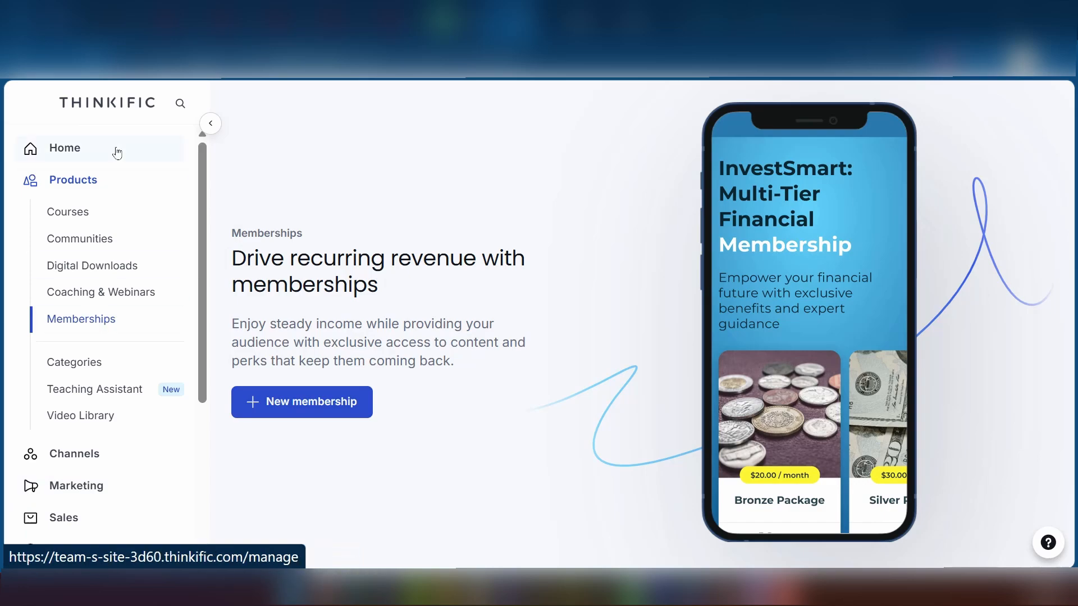